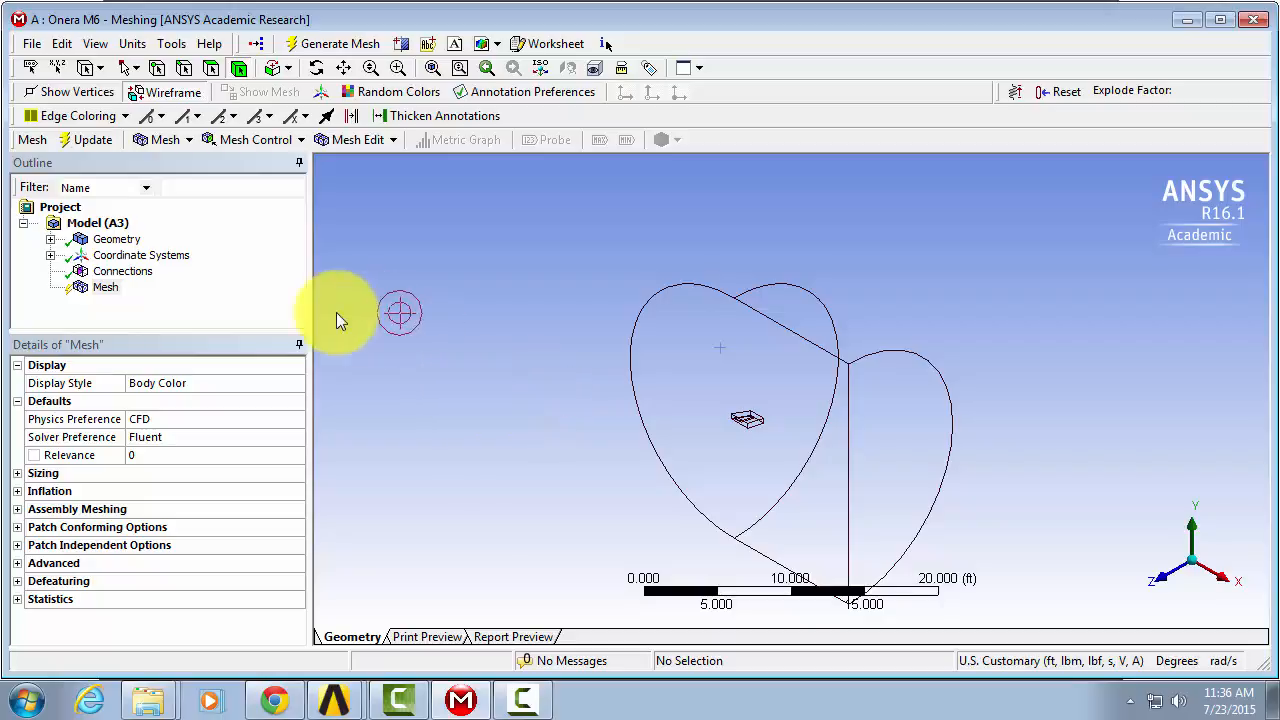
Add a mesh sizing control scoped to the large outer flow-domain body.
left_click(108, 288)
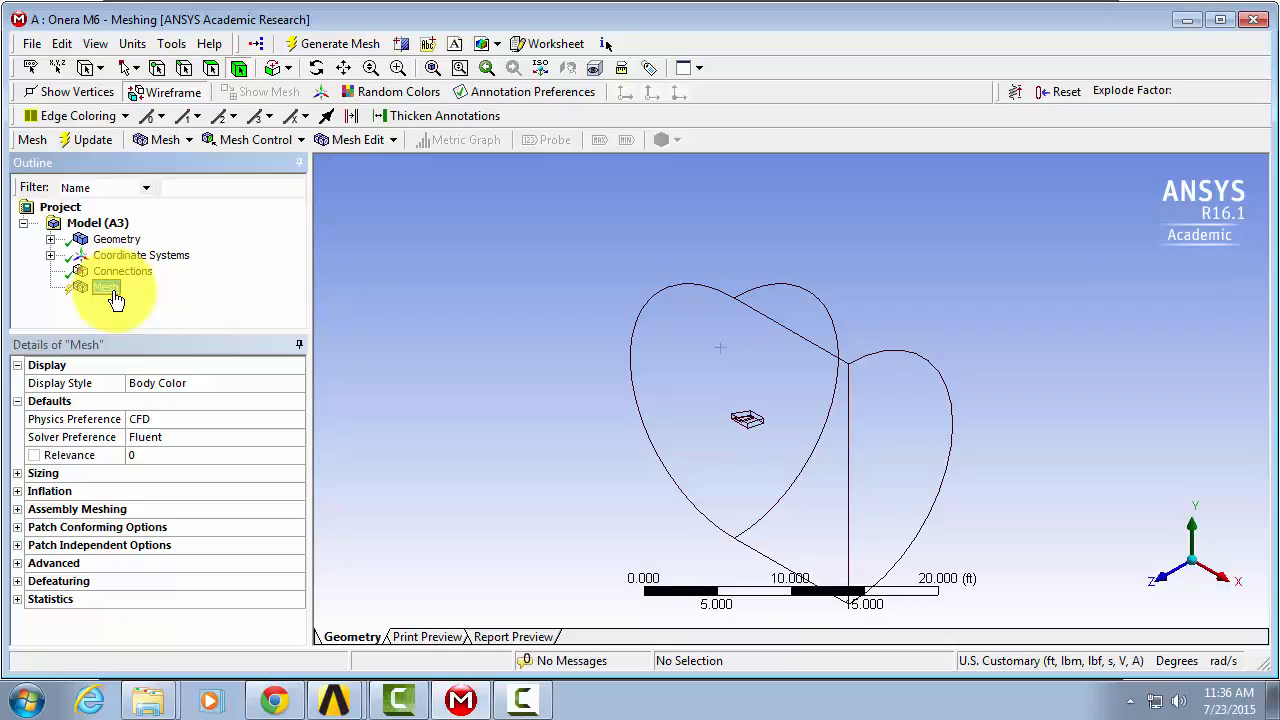
left_click(298, 141)
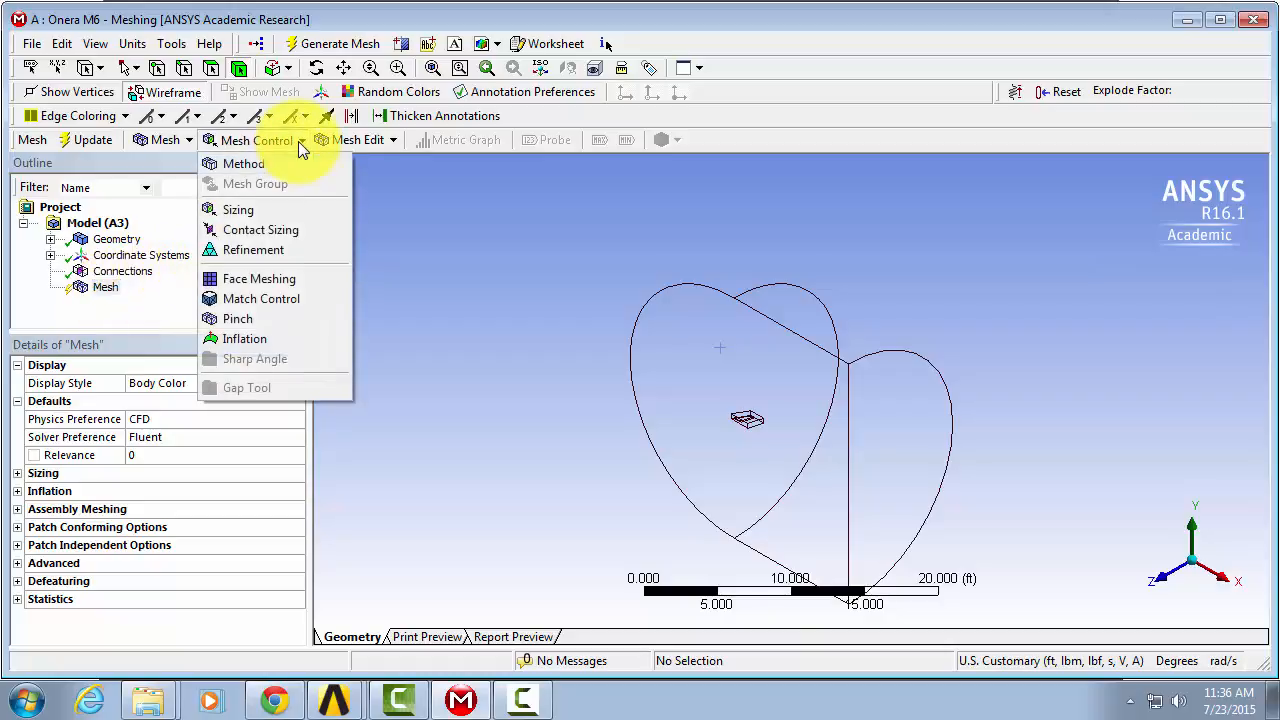
left_click(237, 214)
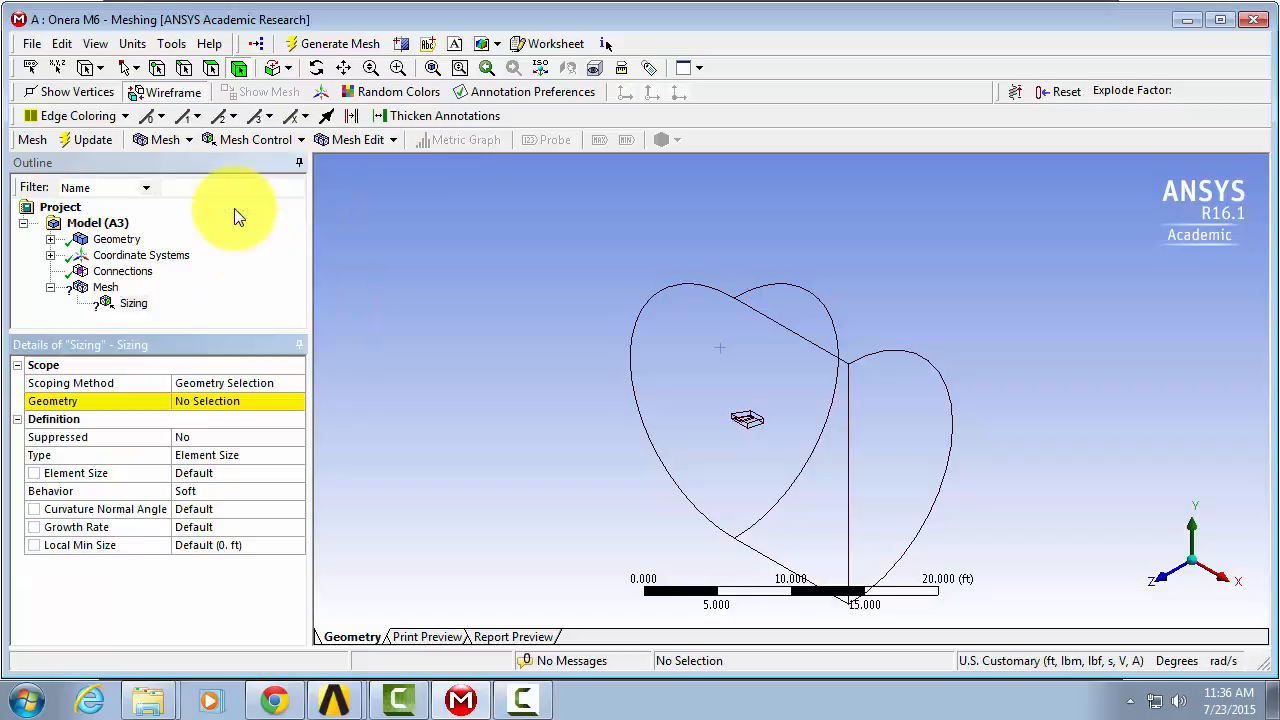
left_click(247, 404)
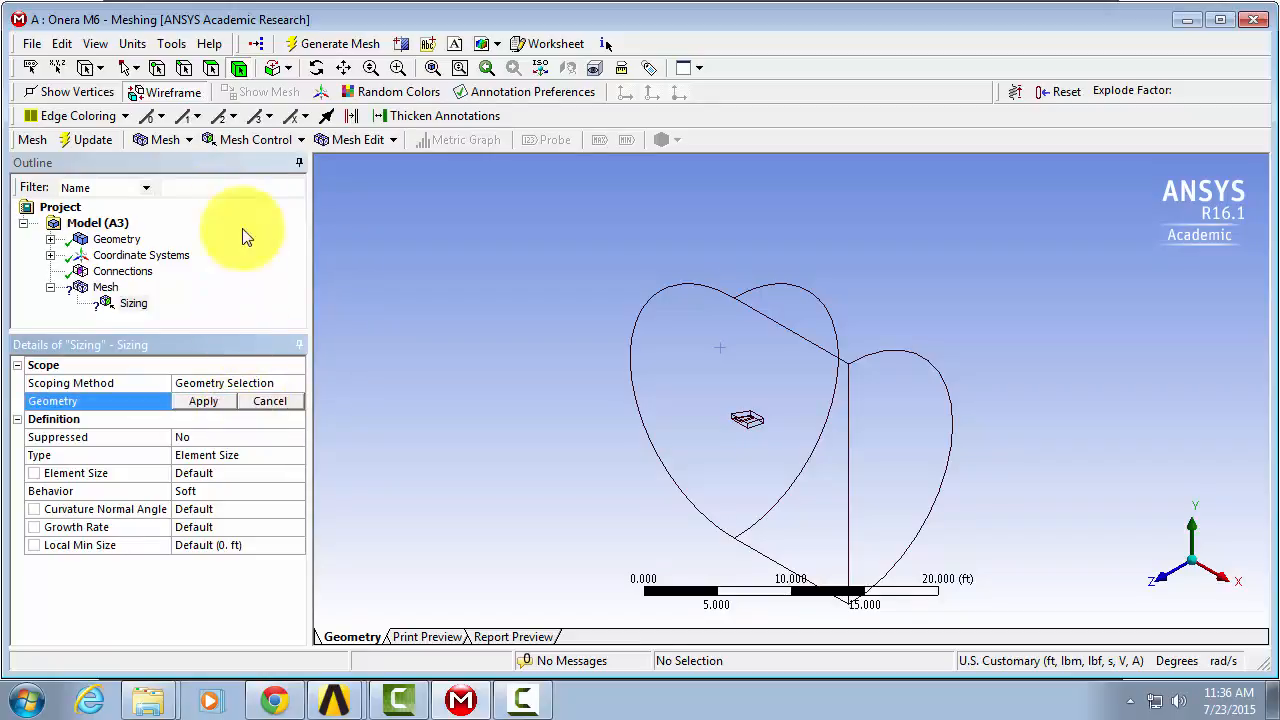
left_click(247, 74)
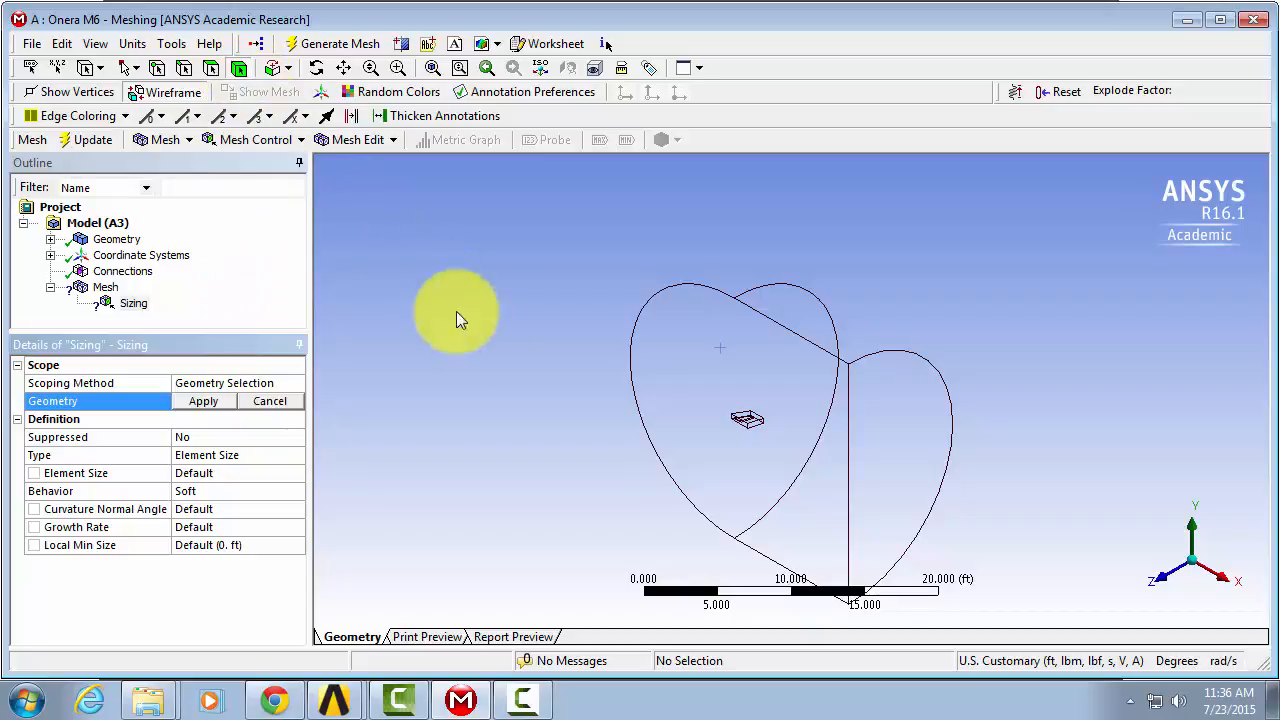
left_click(676, 350)
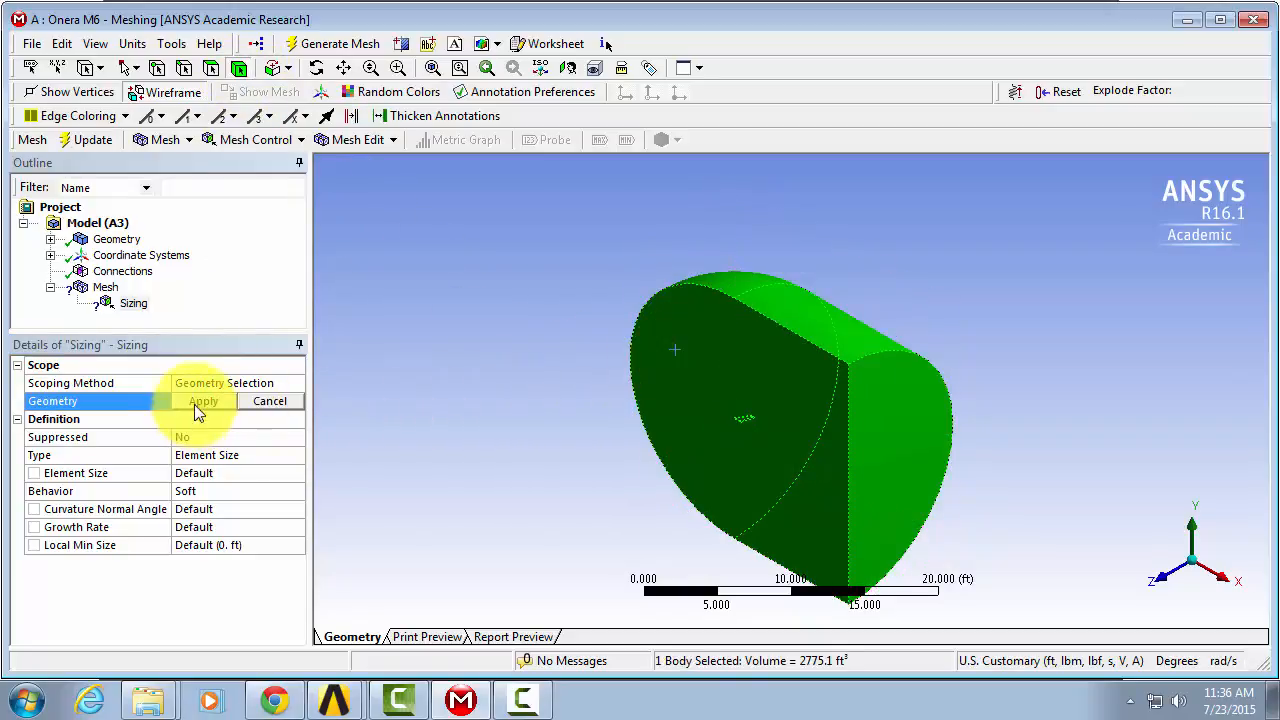
left_click(201, 405)
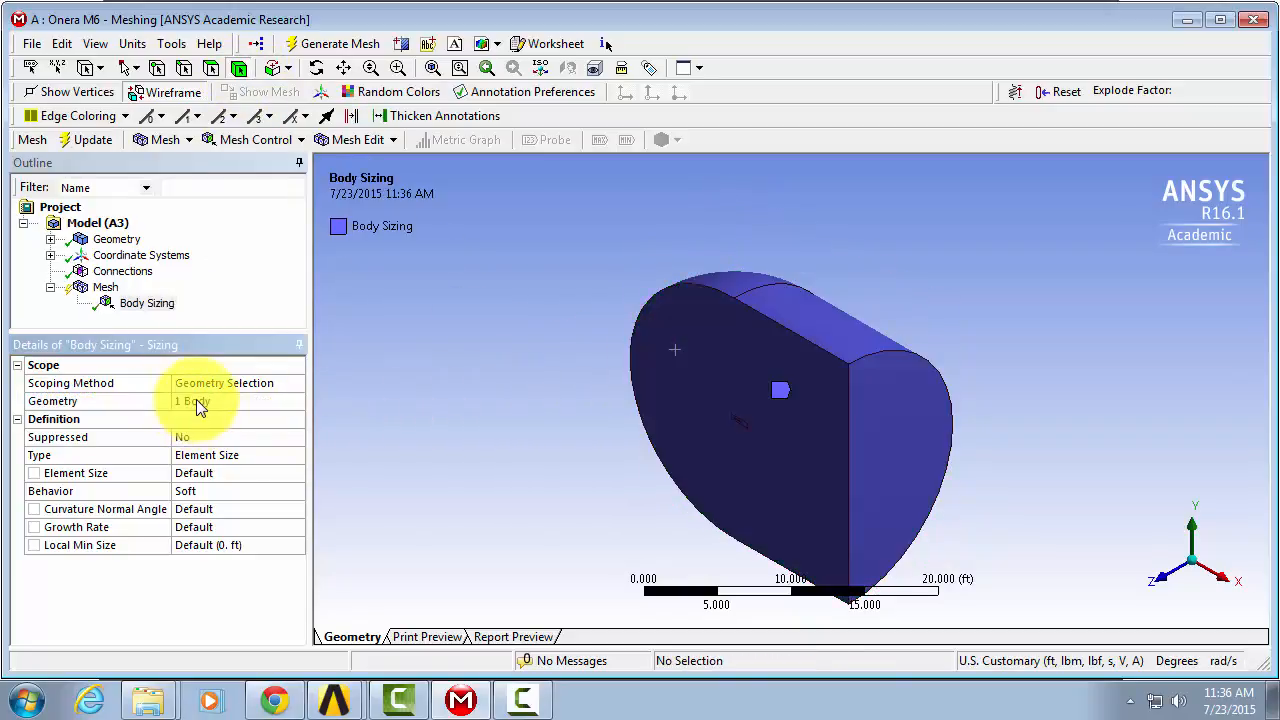
Set the body sizing's type to Body of Influence, using the small box around the wing as the influence body.
left_click(298, 457)
left_click(297, 457)
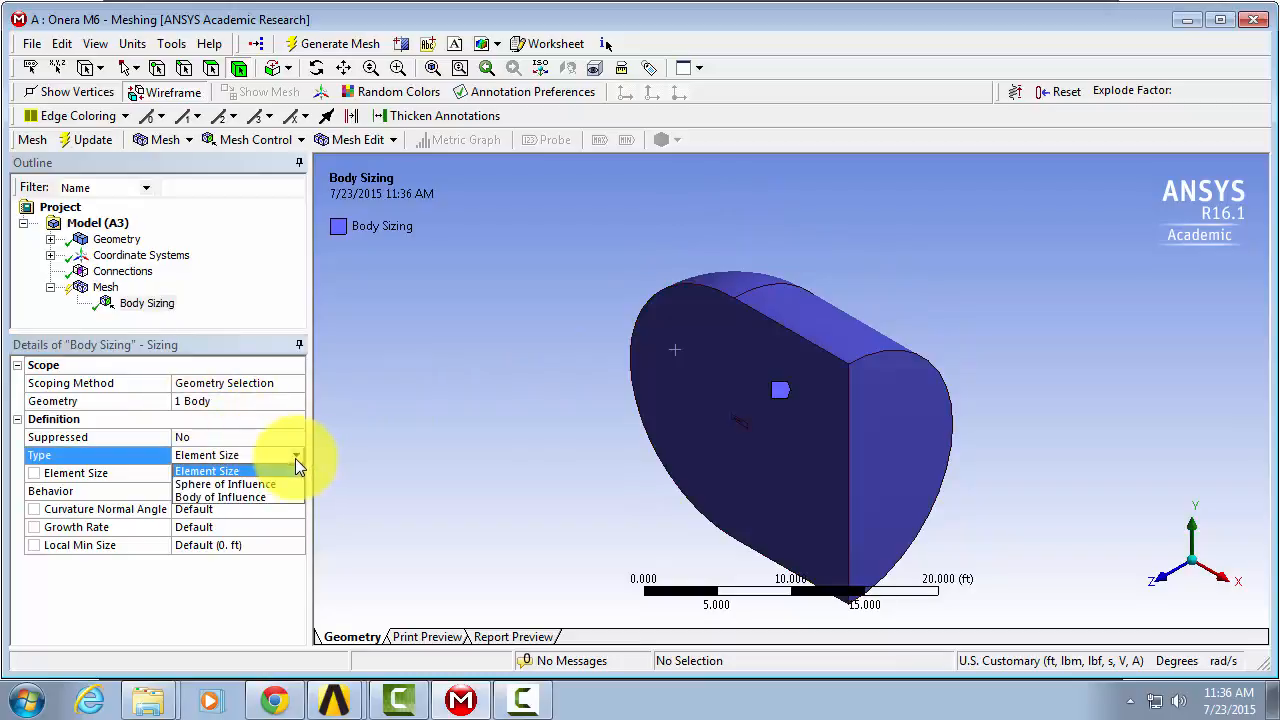
left_click(254, 496)
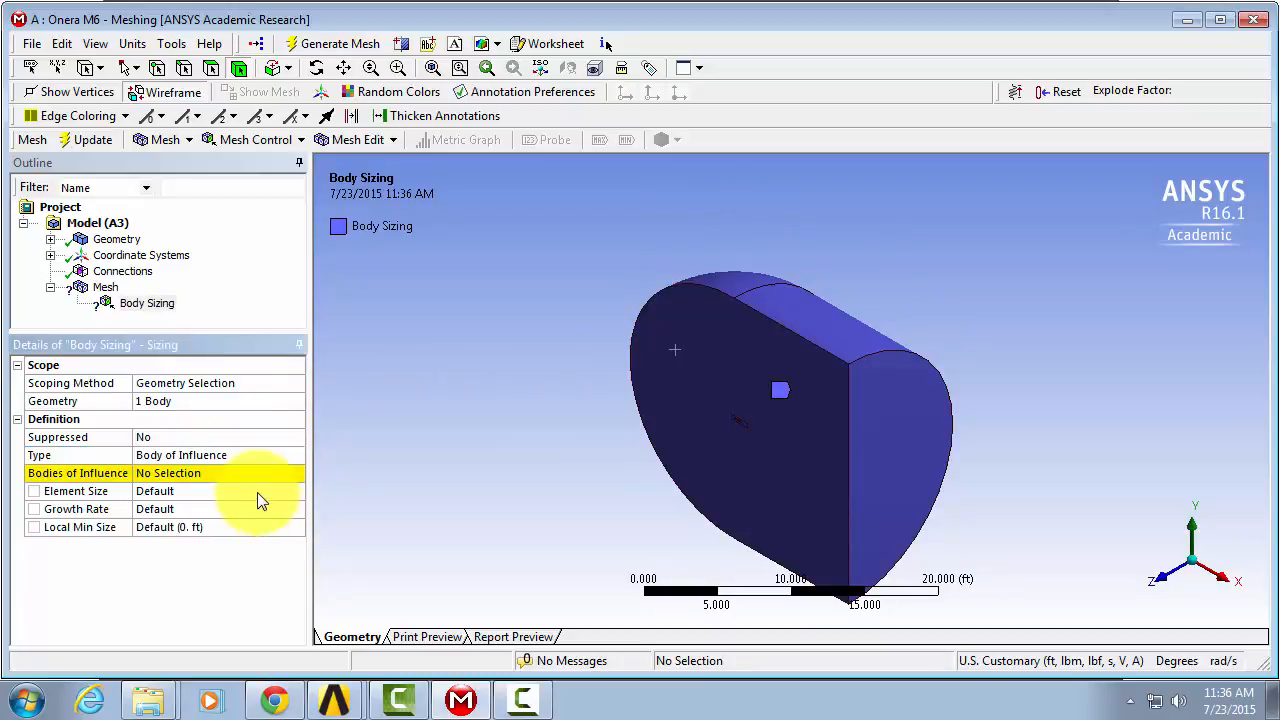
left_click(1163, 588)
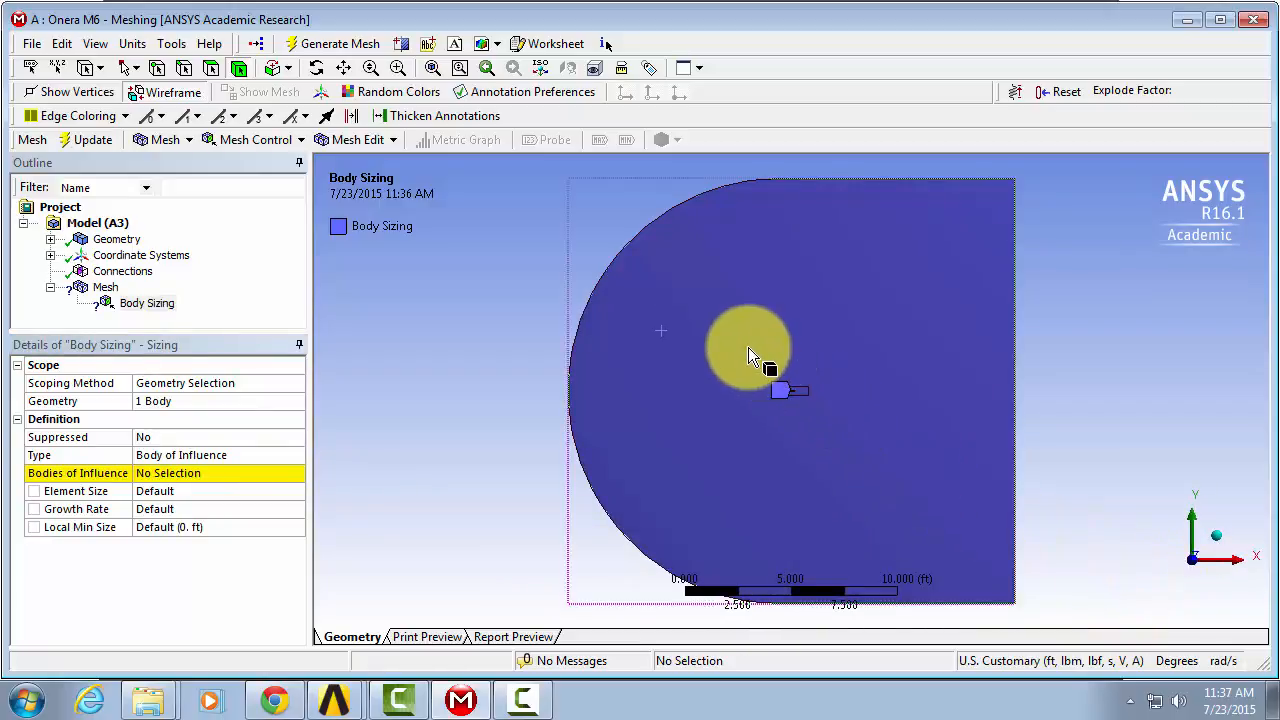
left_click_drag(748, 347, 834, 434)
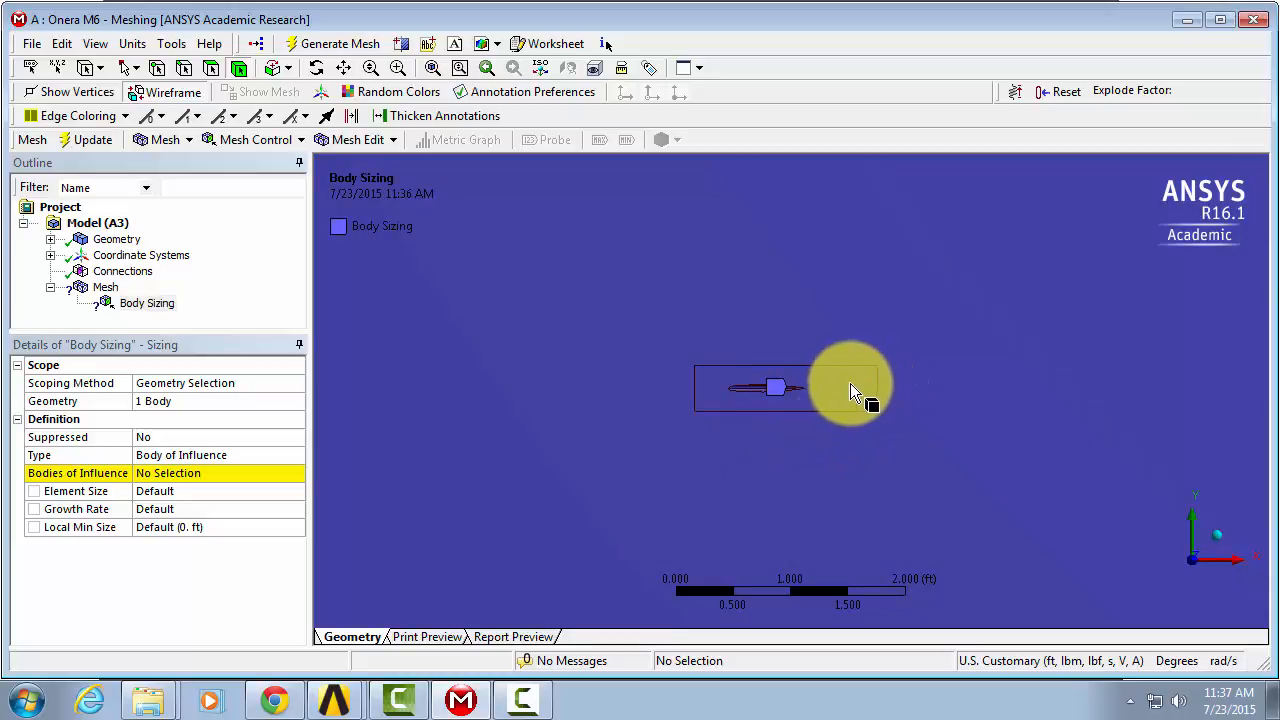
left_click(220, 474)
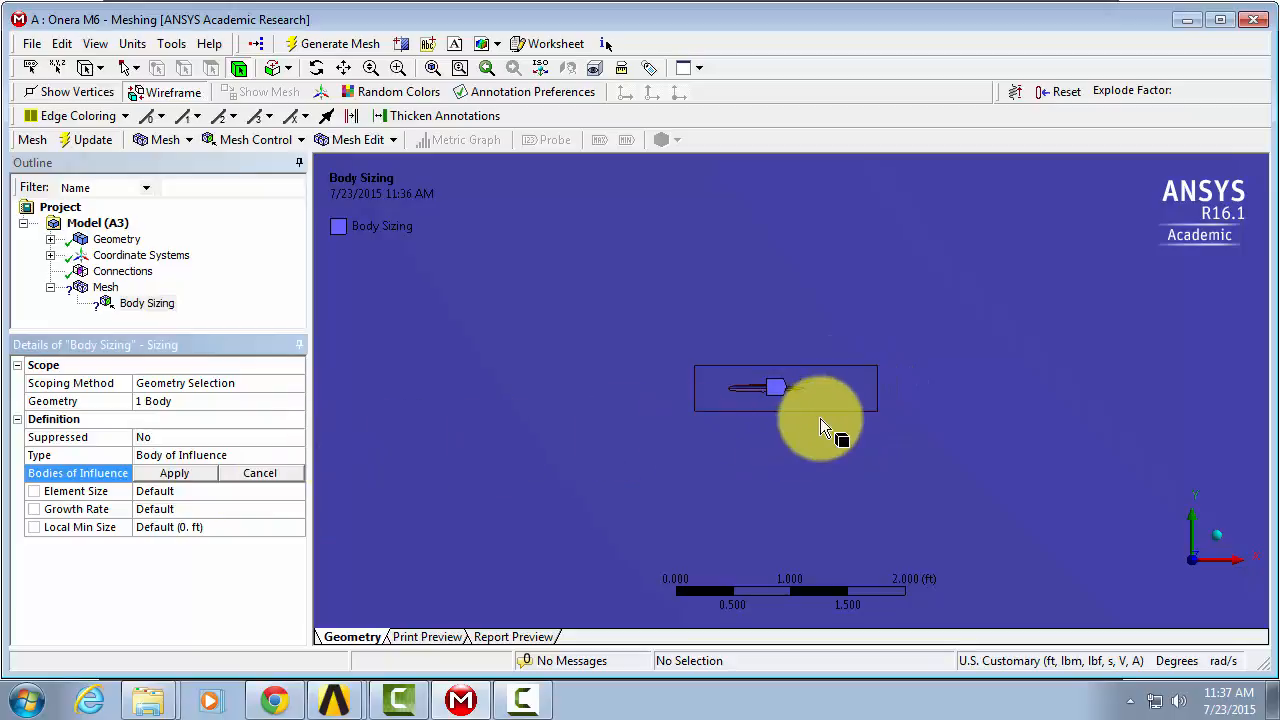
left_click(835, 387)
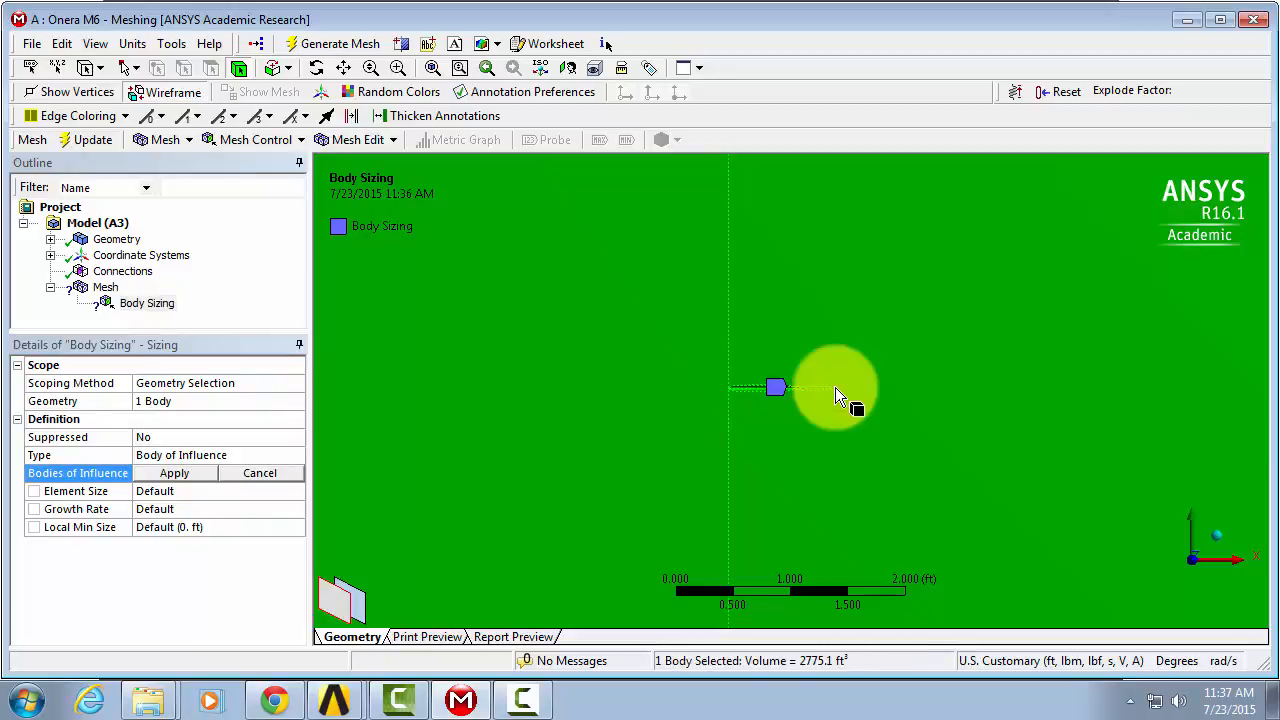
left_click(360, 601)
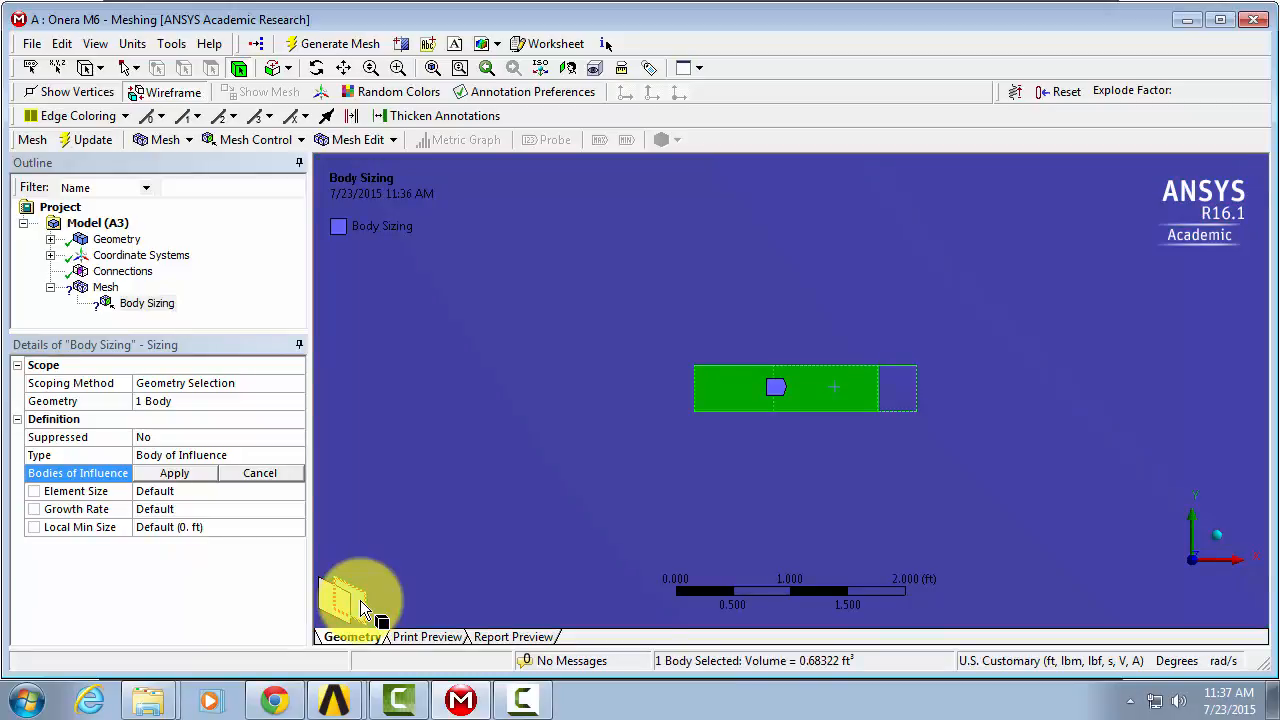
left_click(151, 474)
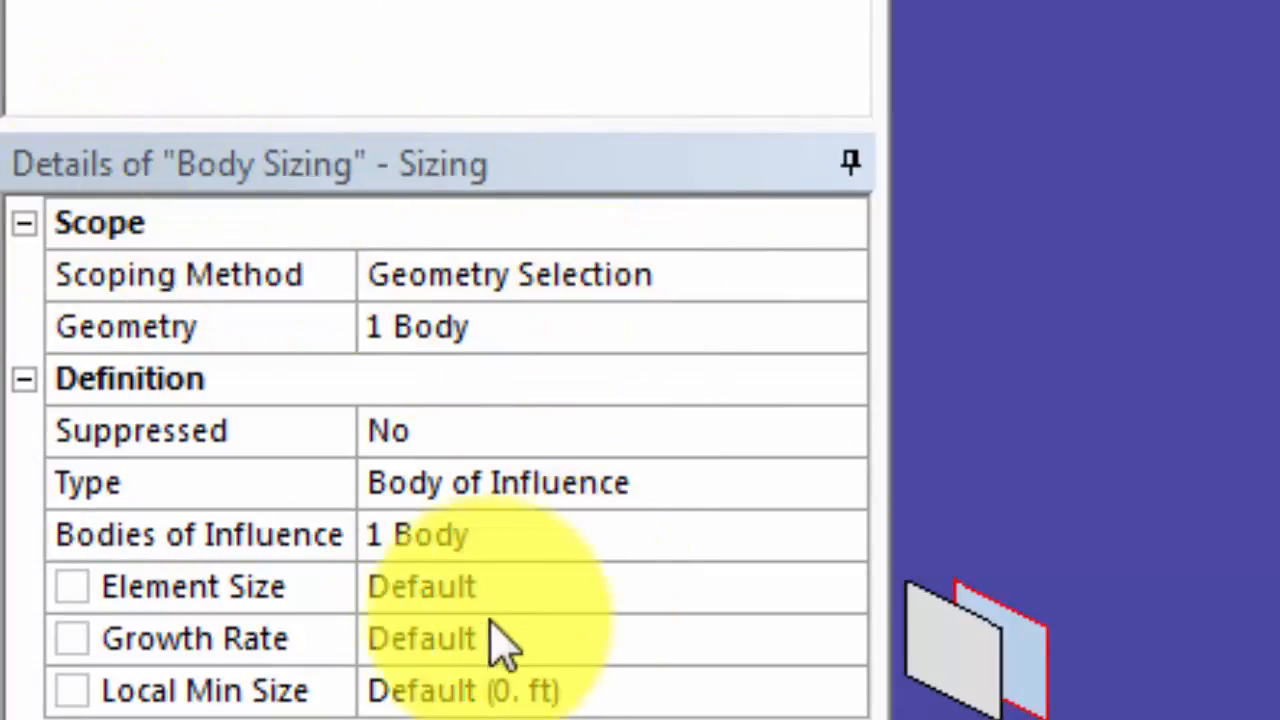
Try to set the body sizing's element size to 0.3 ft.
left_click(423, 588)
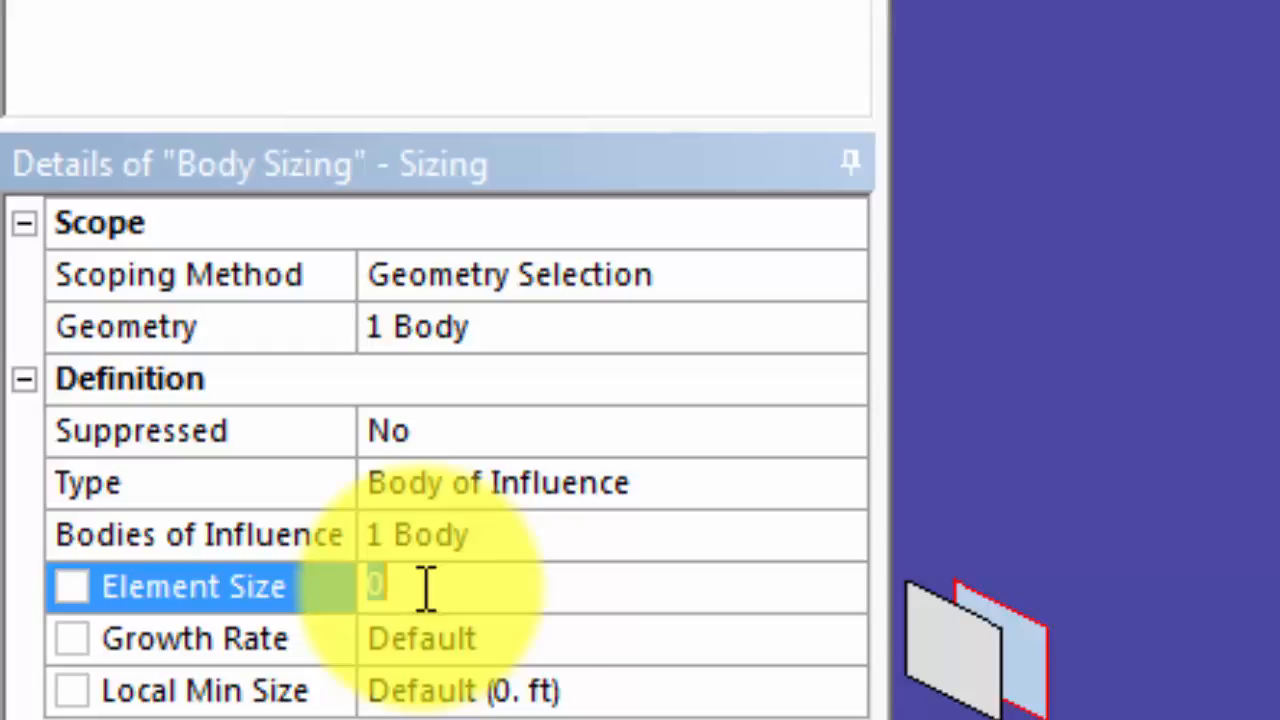
type(".3")
key("Return")
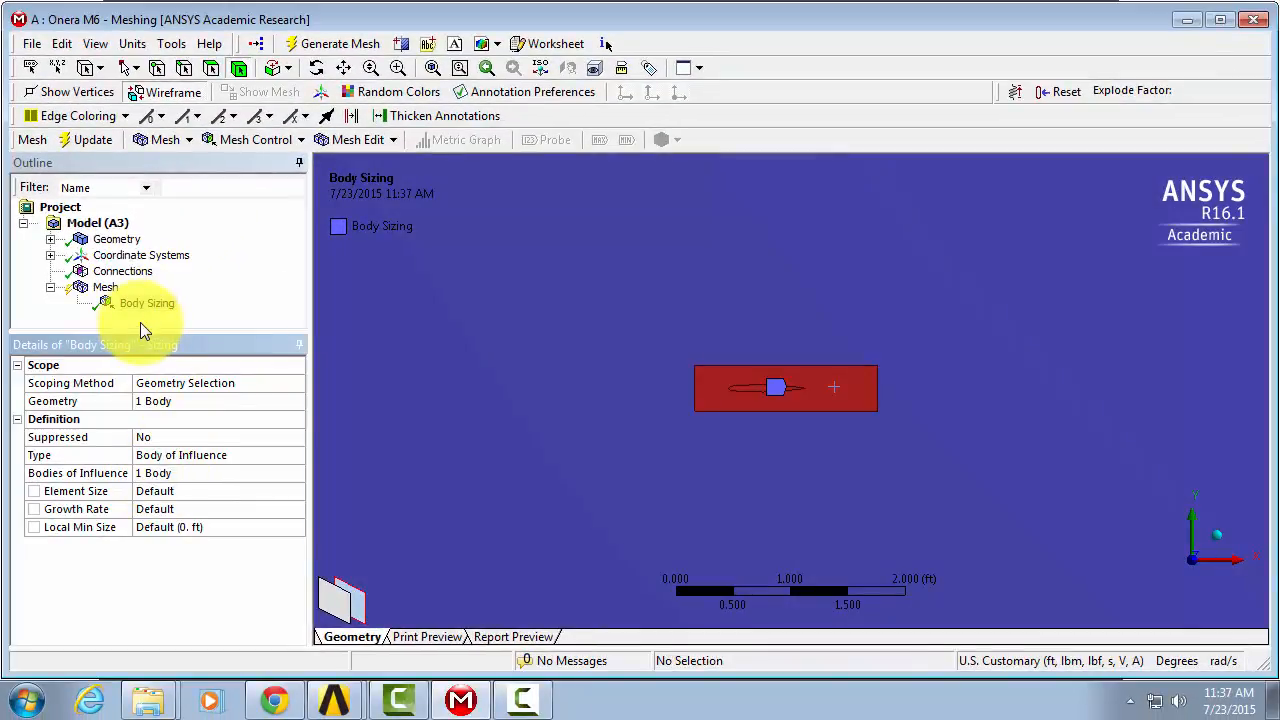
Hide the box-shaped influence body, the second solid in the geometry.
left_click(50, 239)
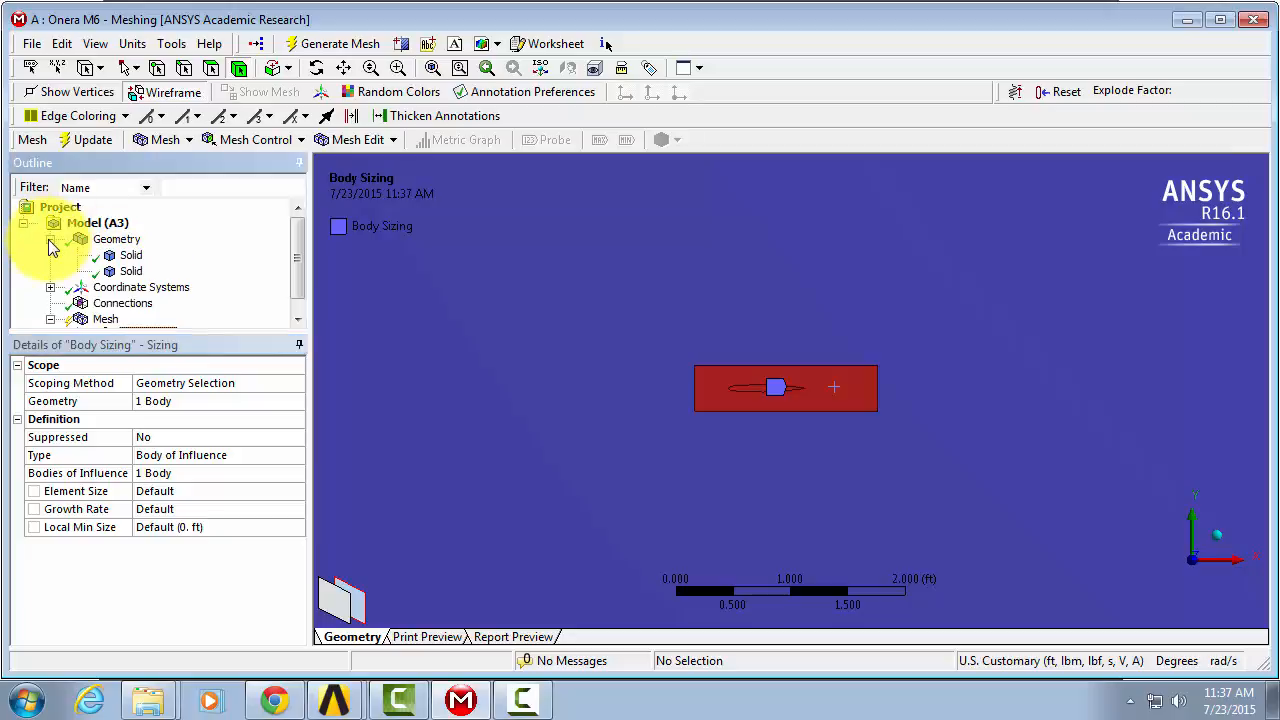
right_click(137, 273)
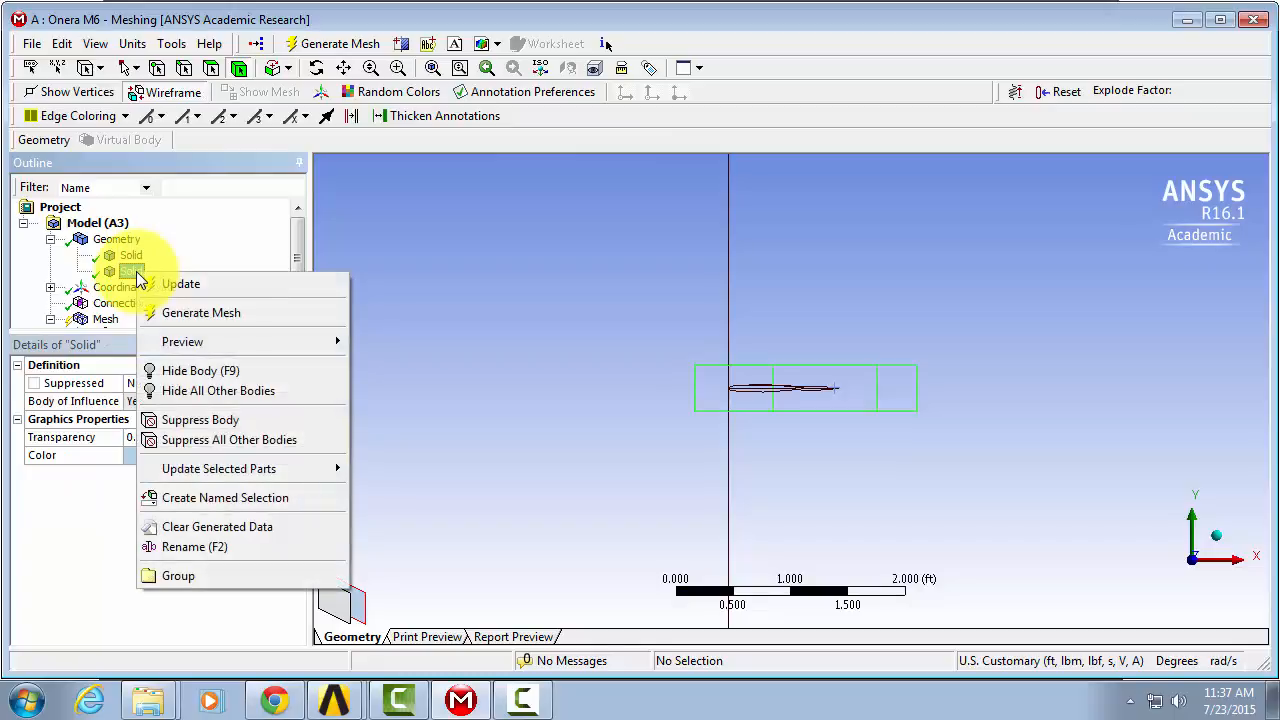
left_click(192, 380)
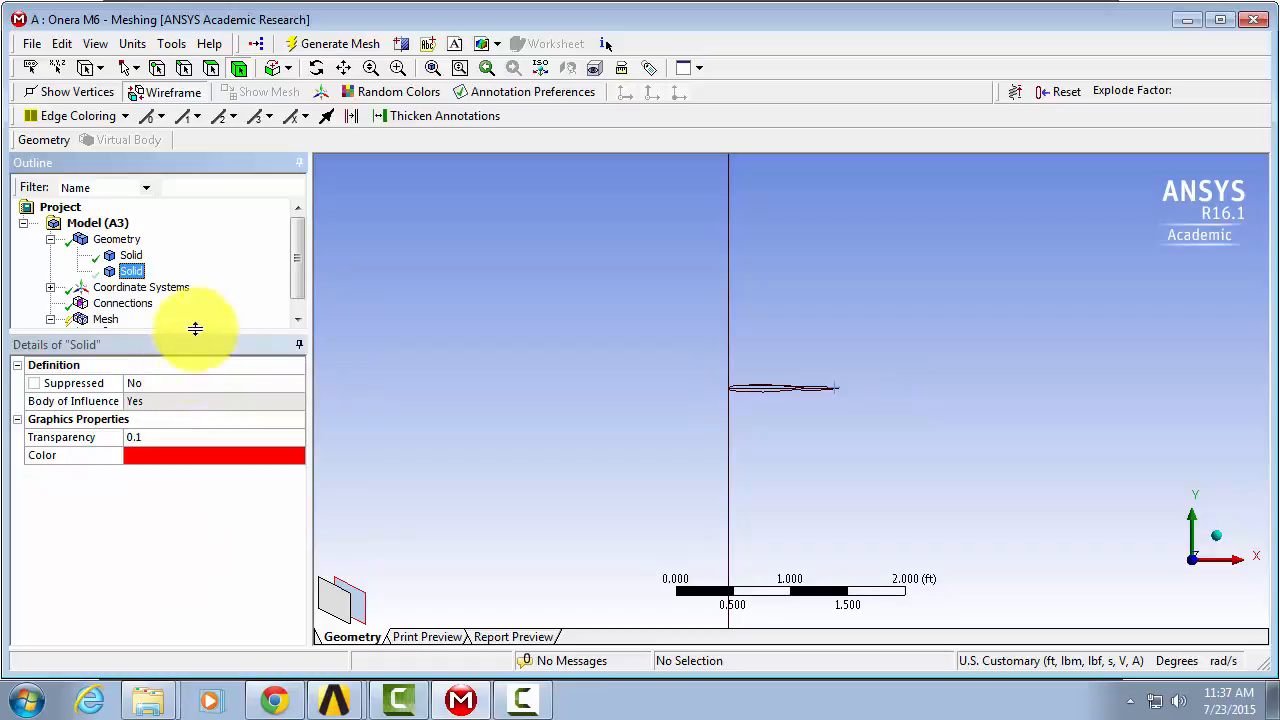
Add a second mesh sizing control scoped to the wing's narrow face along the leading edge.
scroll(298, 285, "down", 1)
left_click(108, 304)
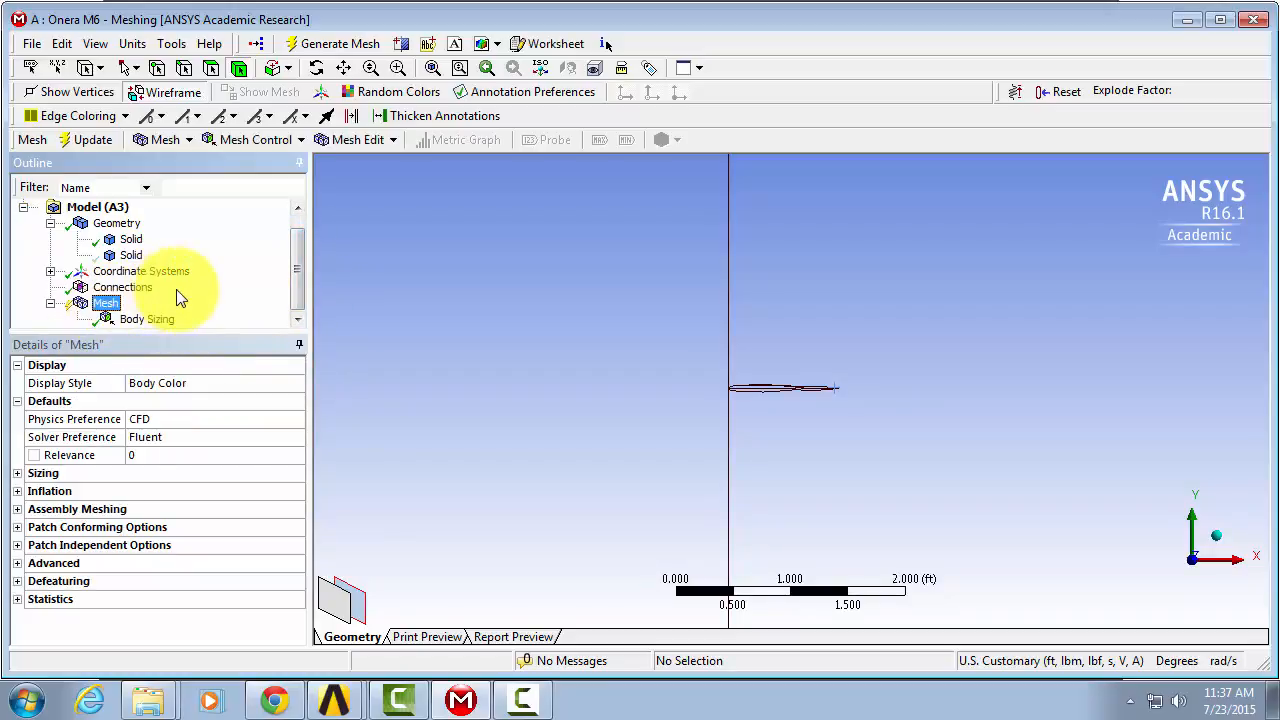
left_click(299, 140)
left_click(248, 210)
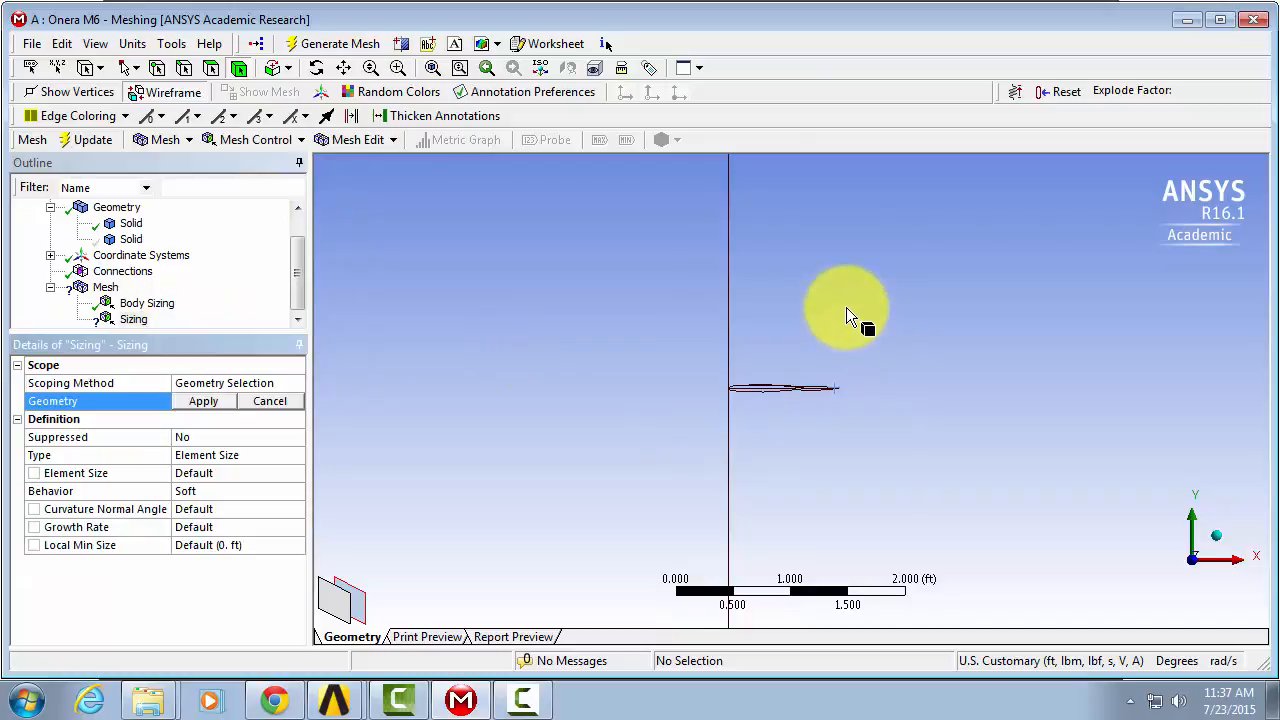
middle_click_drag(846, 307, 861, 399)
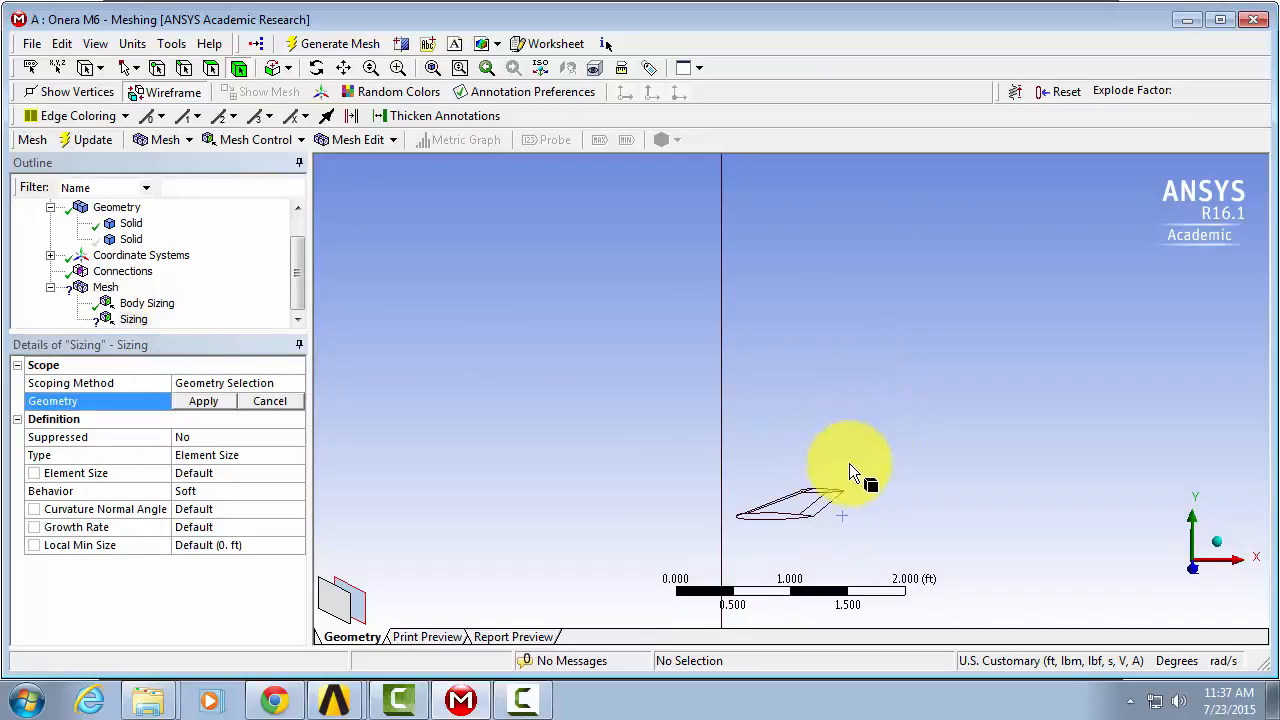
middle_click_drag(791, 506, 797, 306, "ctrl")
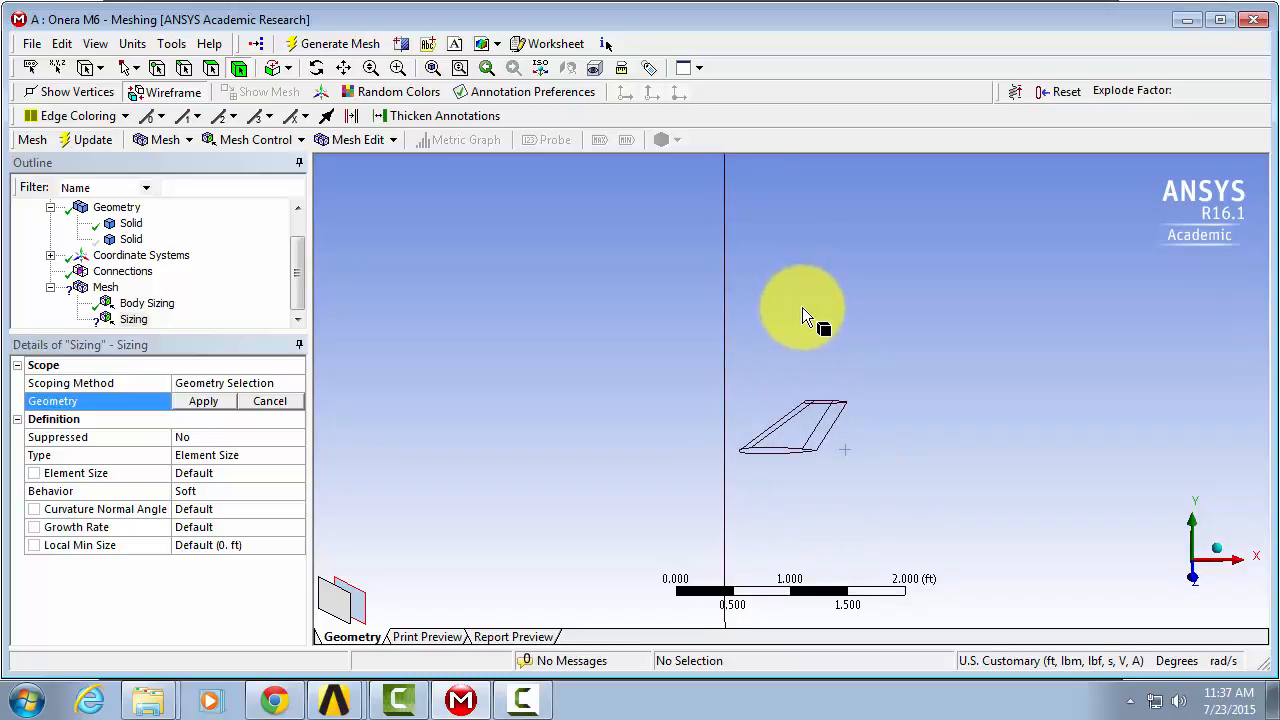
left_click(211, 68)
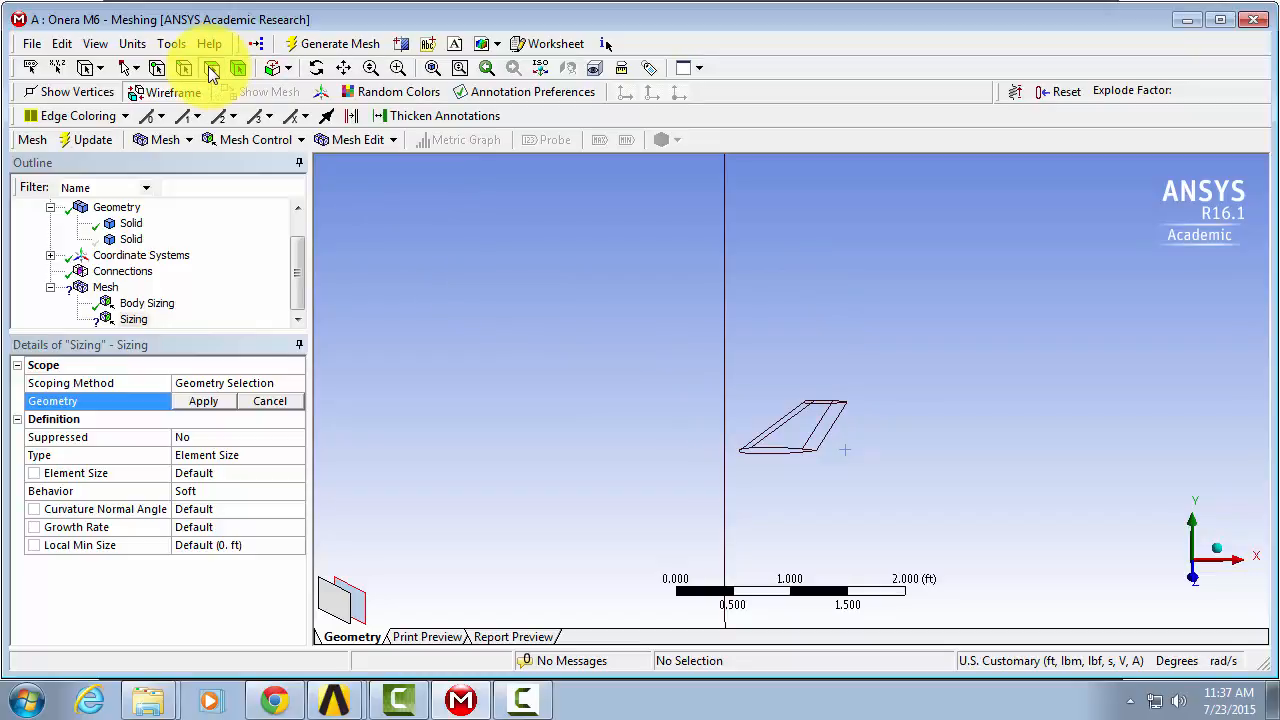
left_click(773, 426)
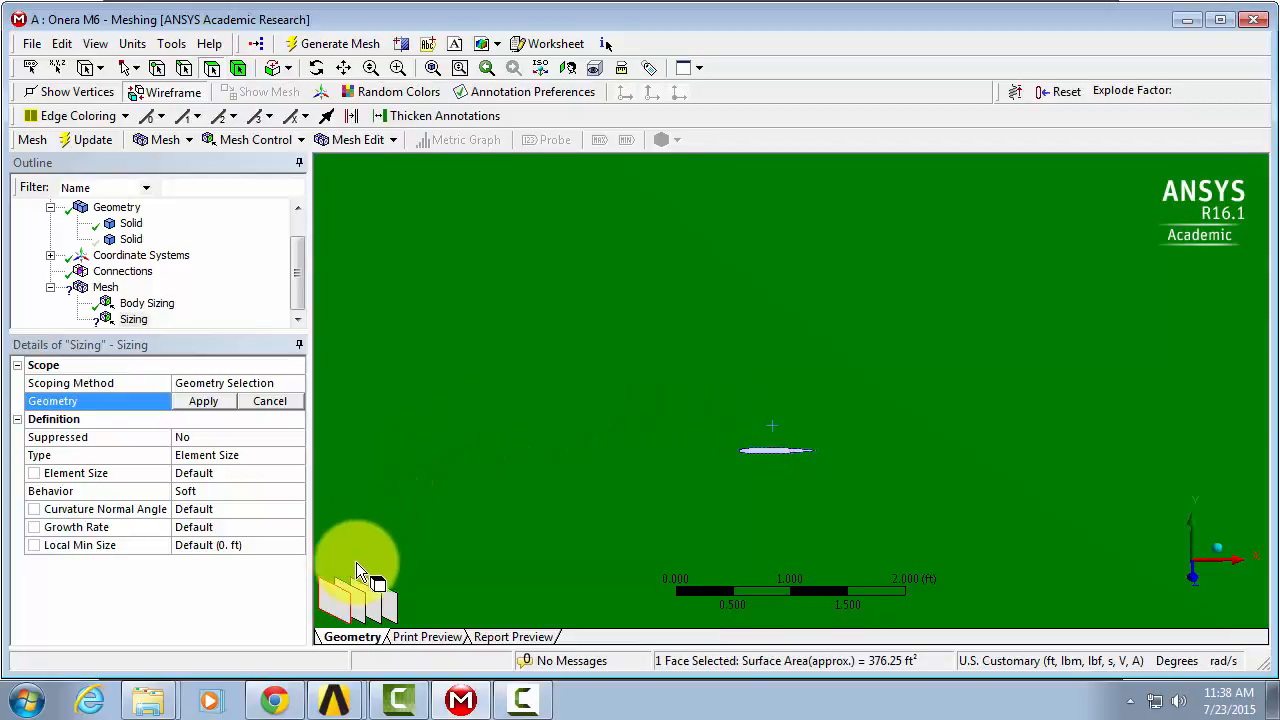
left_click(354, 601)
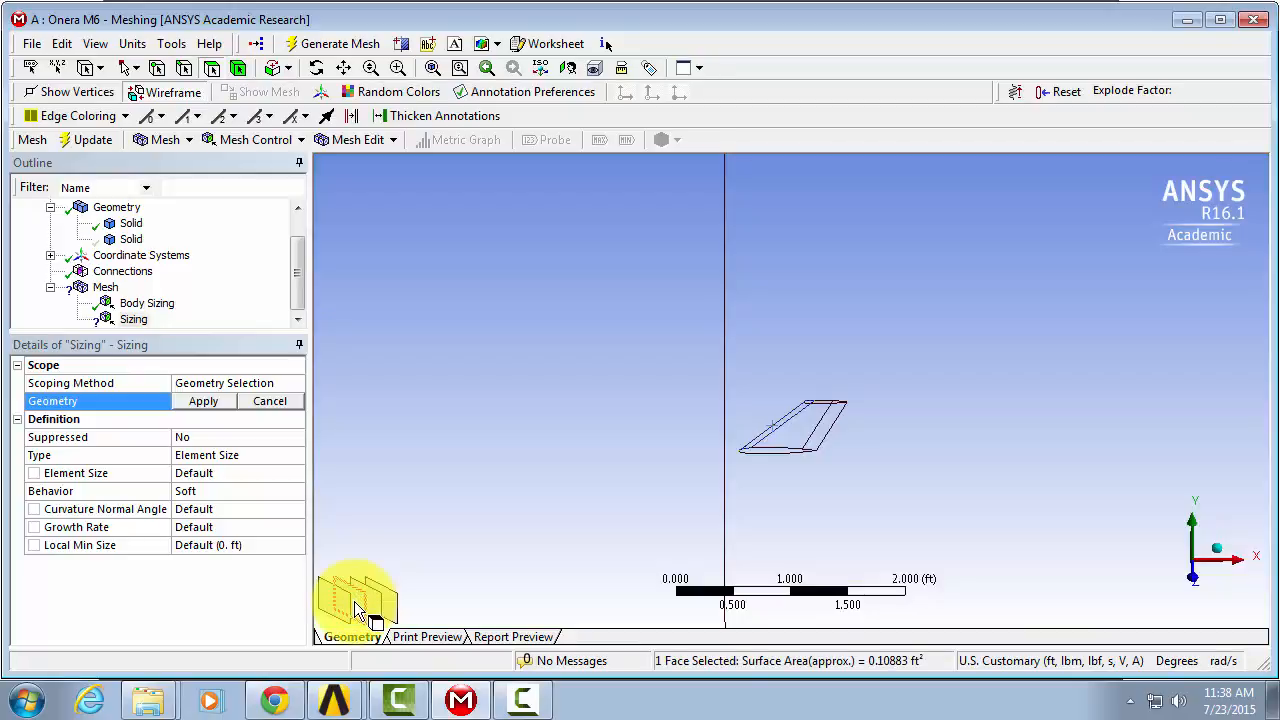
left_click(208, 402)
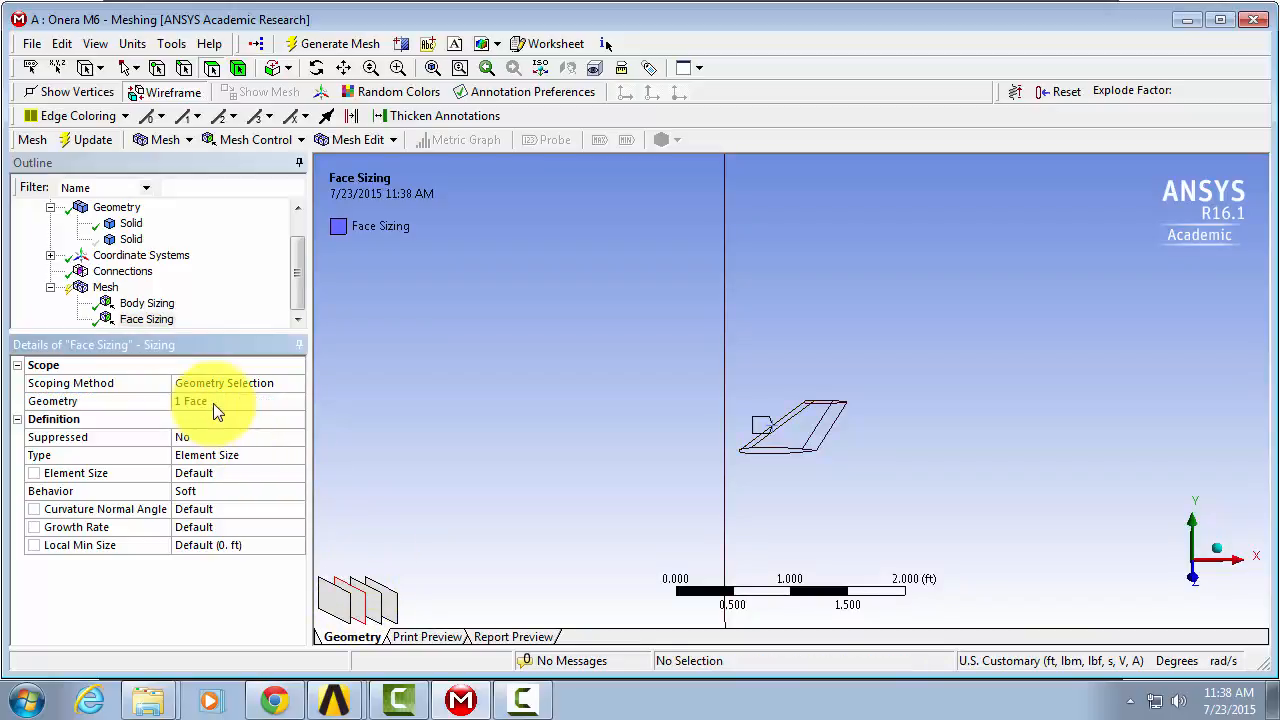
Give the leading-edge face sizing an element size of 0.01 ft and Hard behavior.
left_click(215, 476)
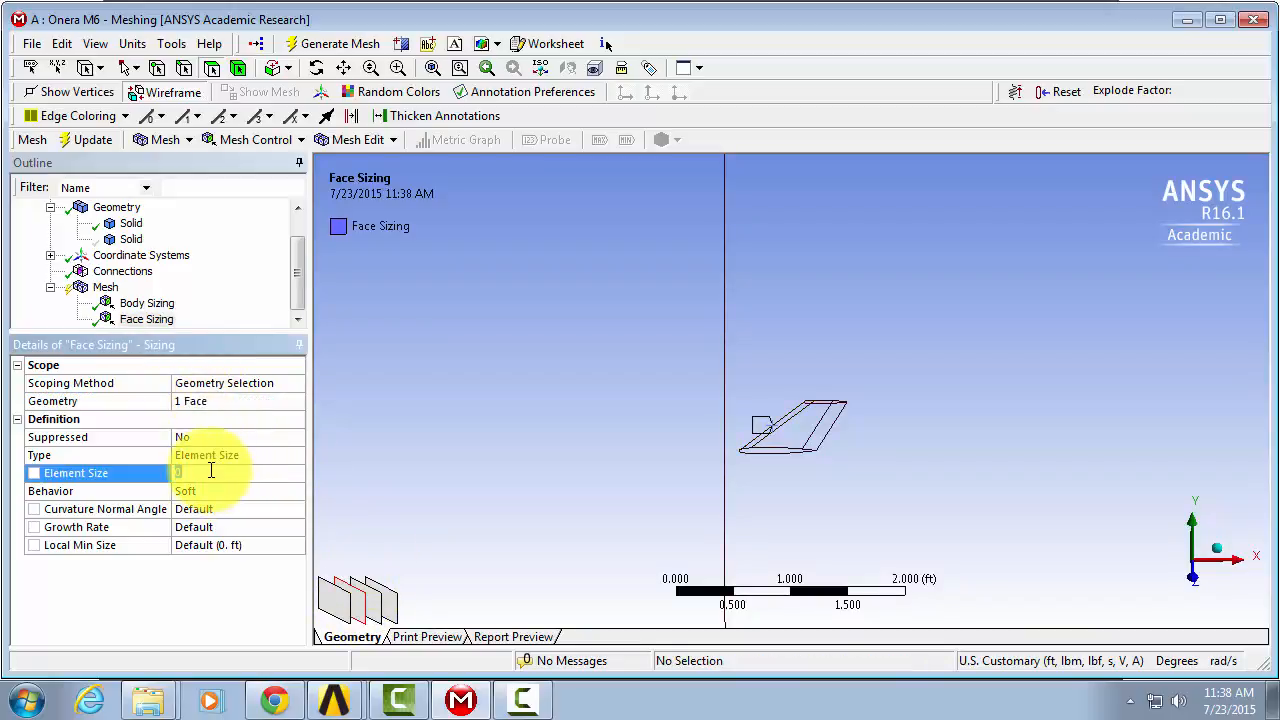
type(".01")
left_click(210, 491)
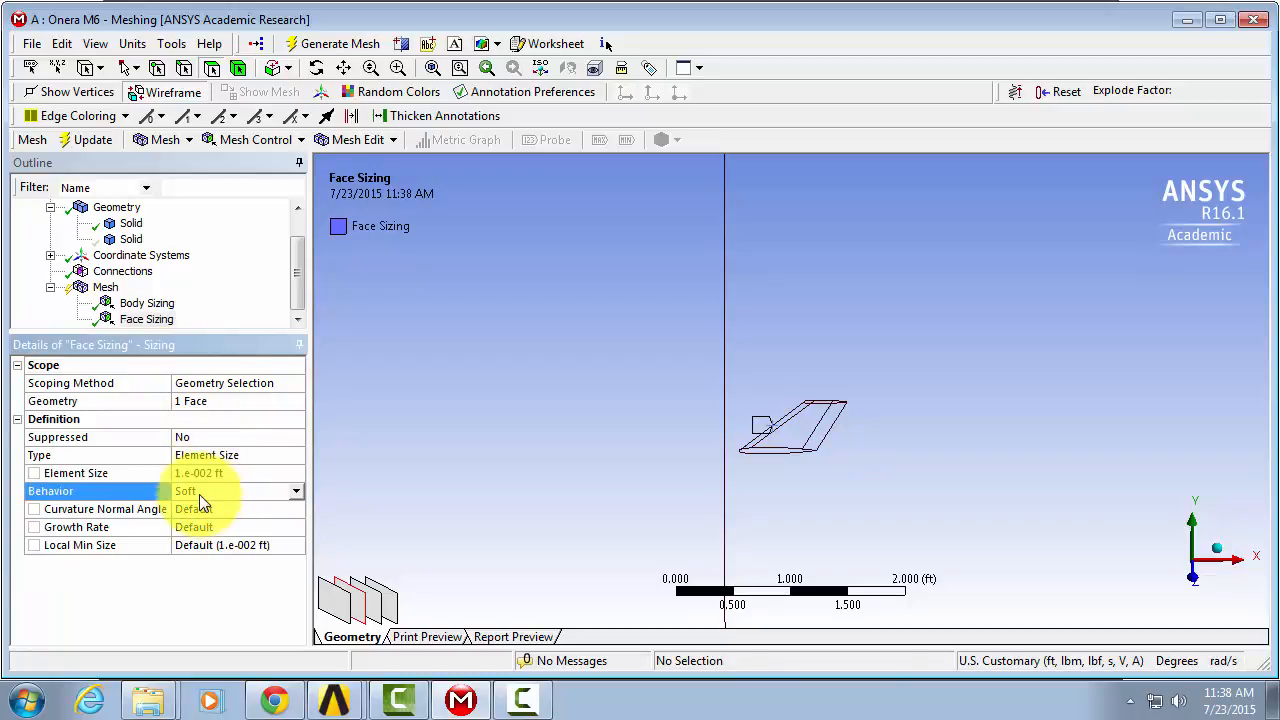
left_click(297, 491)
left_click(259, 518)
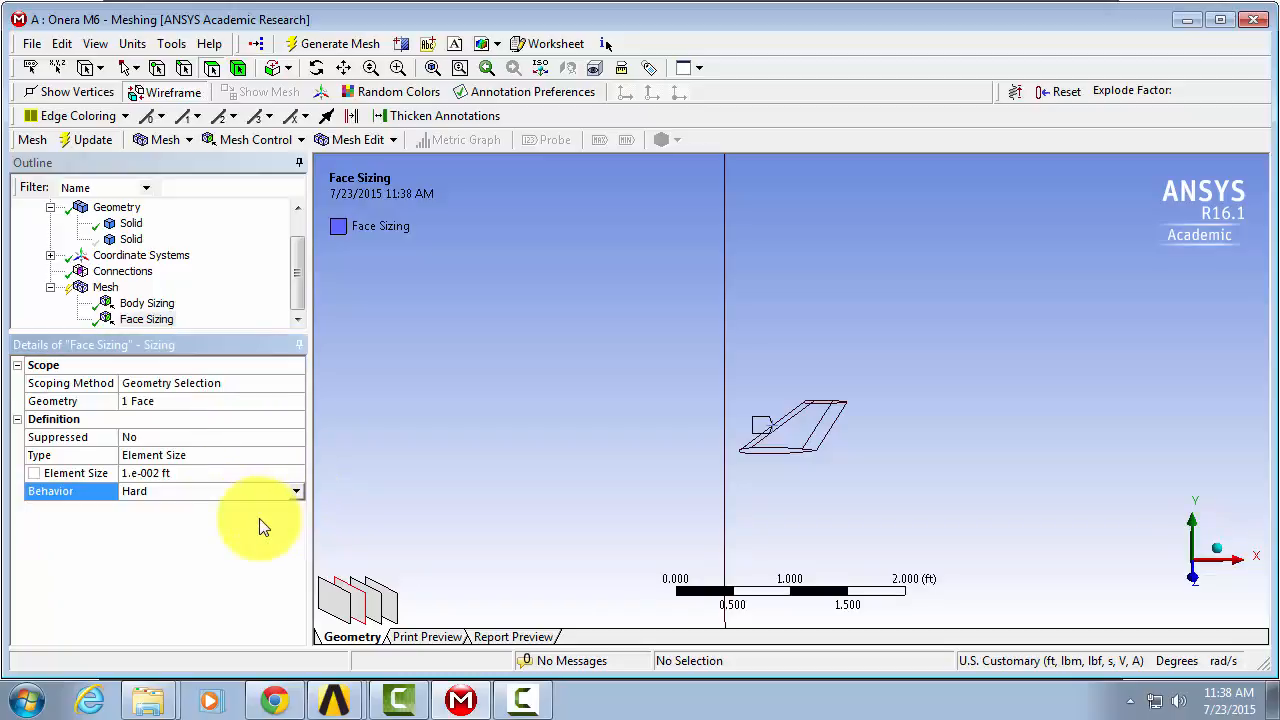
Add another mesh sizing control scoped to the wing's face along the trailing edge.
left_click(289, 141)
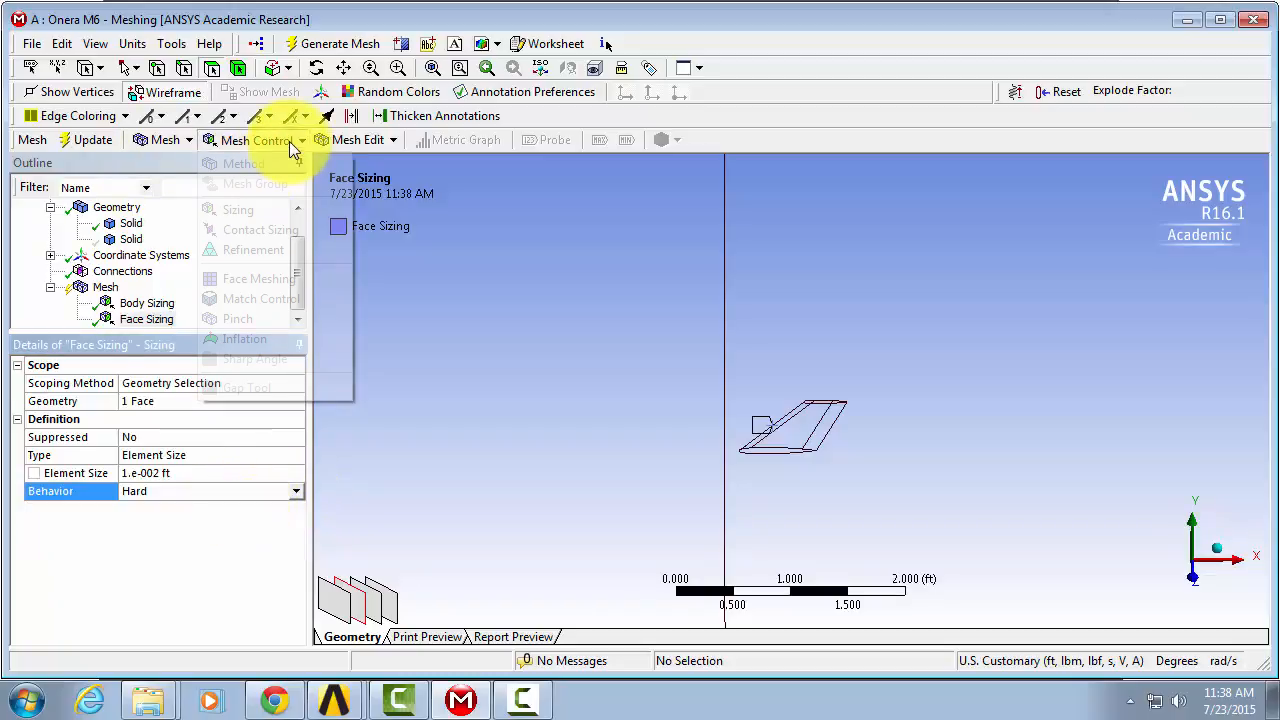
left_click(250, 210)
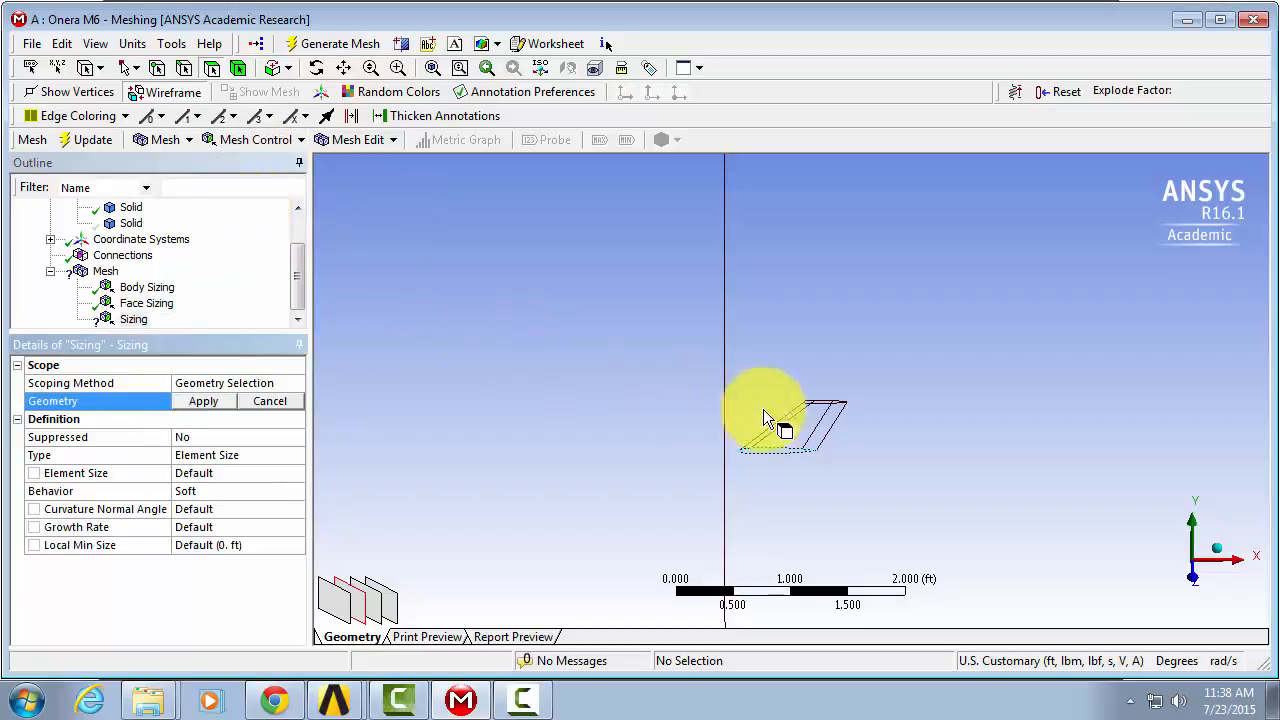
left_click(831, 420)
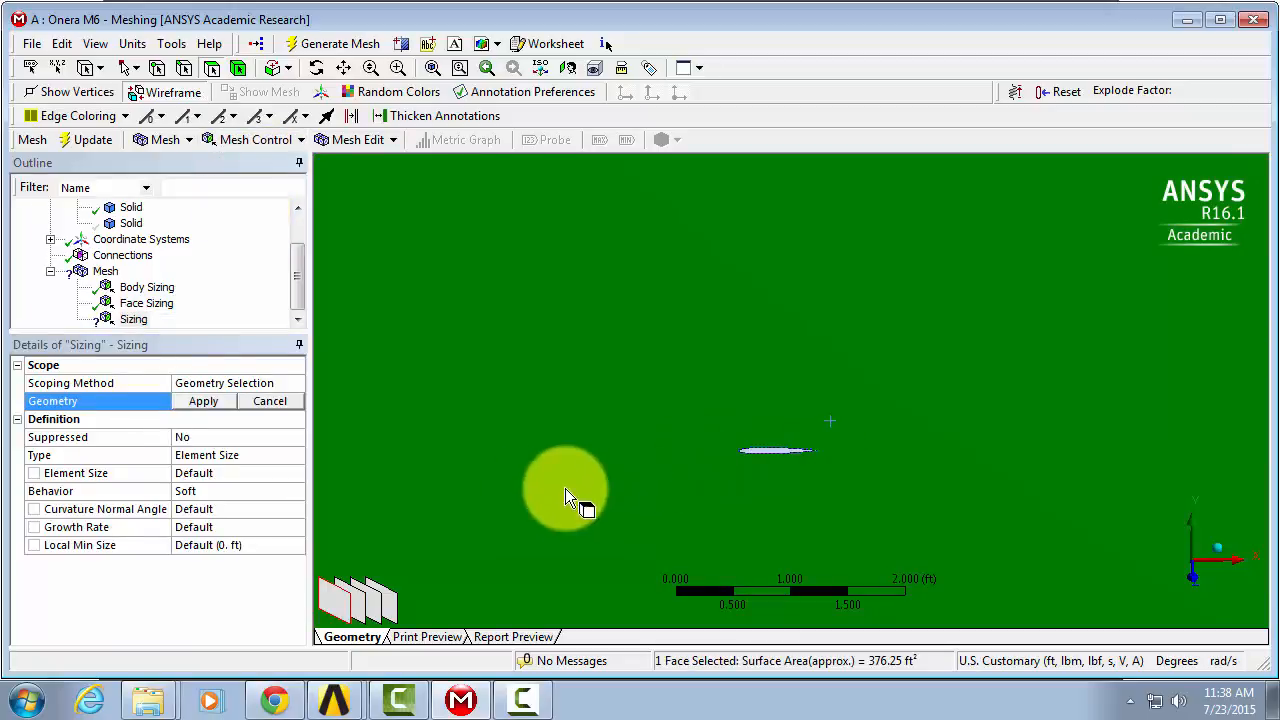
left_click(355, 607)
left_click(203, 403)
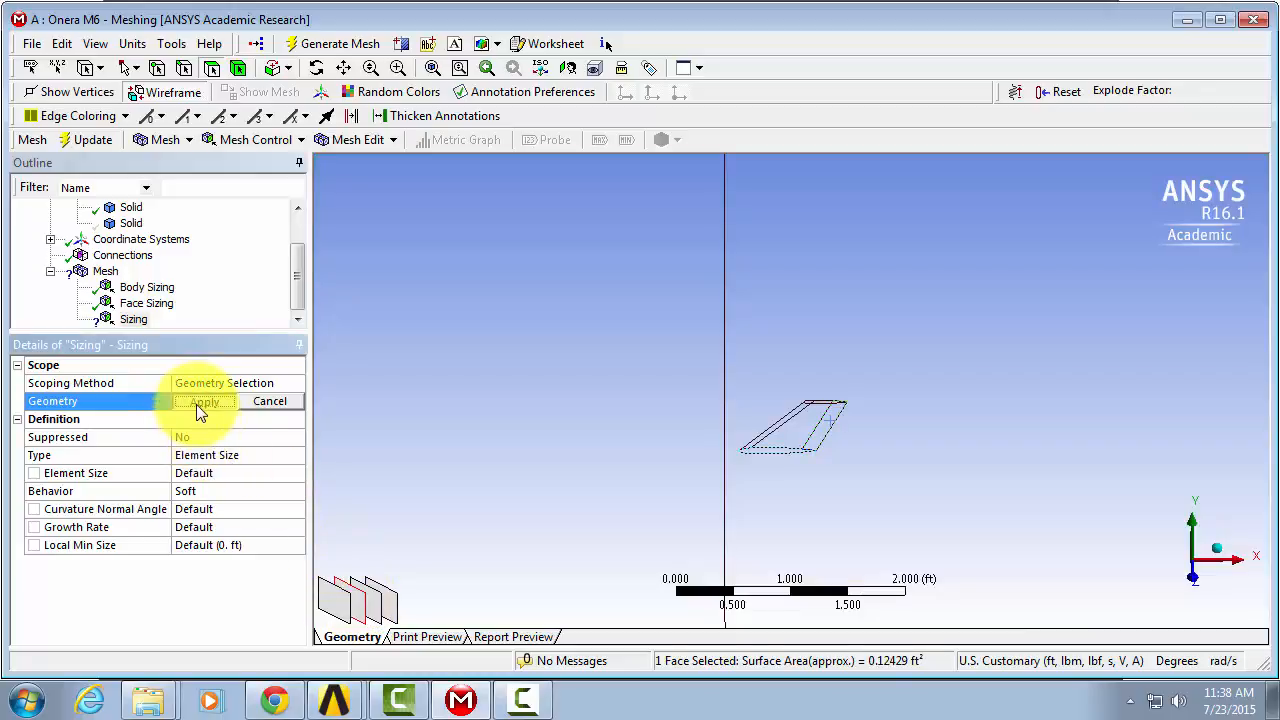
Give the trailing-edge face sizing an element size of 0.01 ft and Hard behavior.
left_click(229, 472)
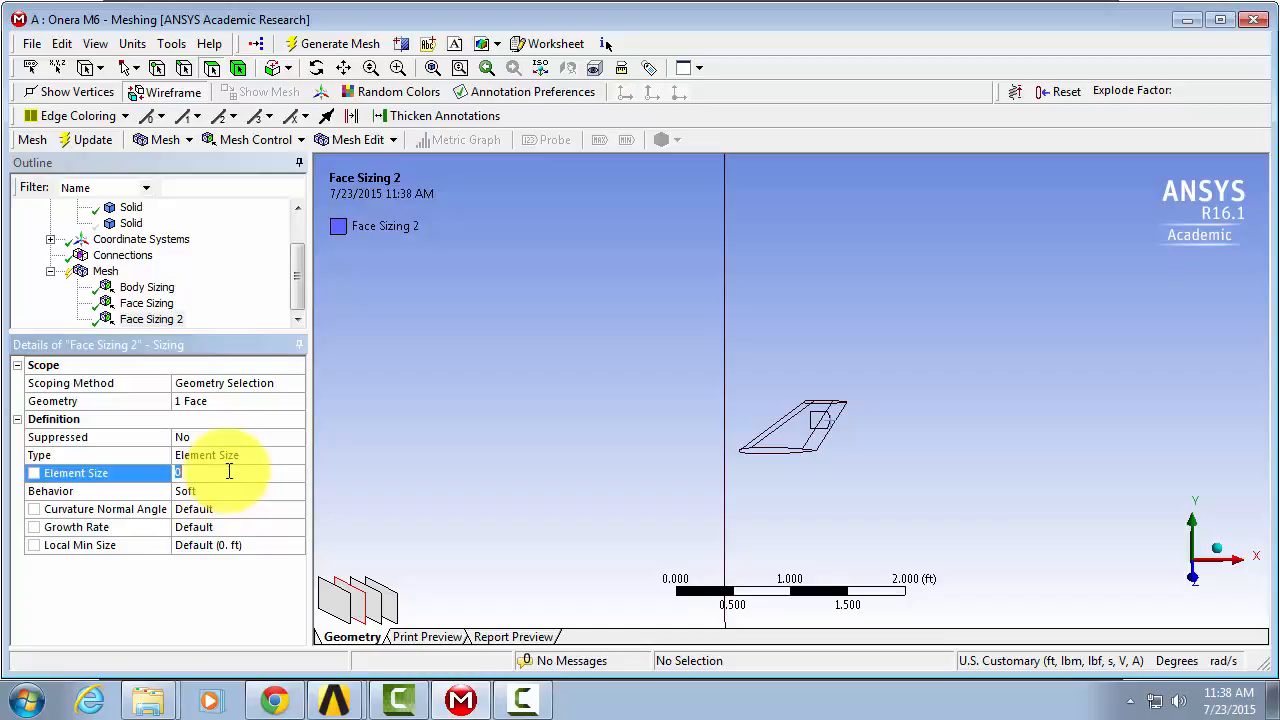
type(".01")
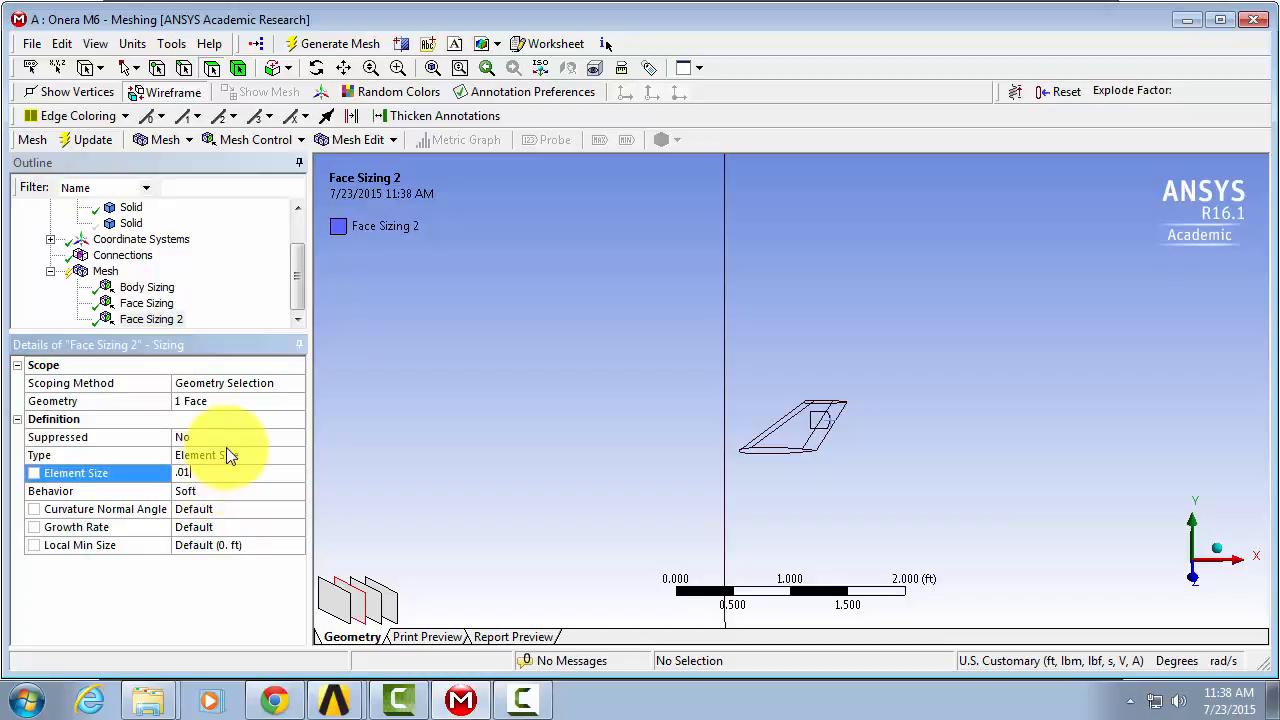
key("Return")
left_click(184, 493)
left_click(297, 491)
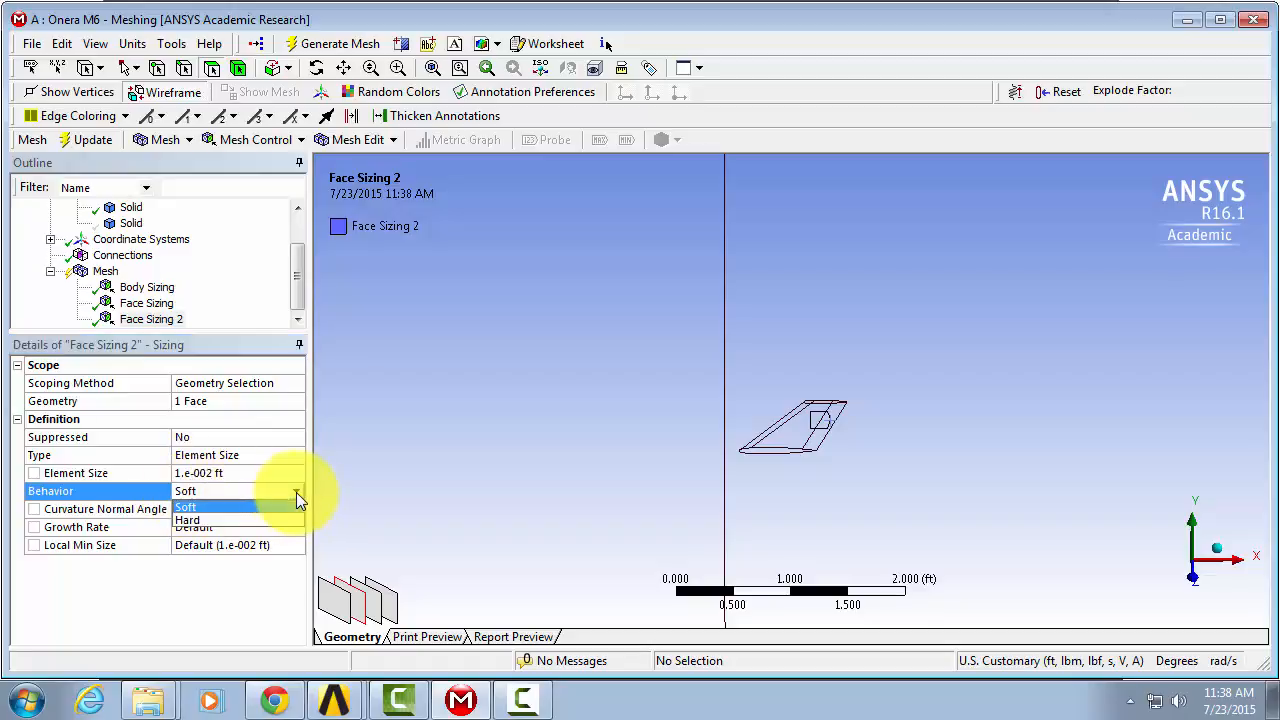
left_click(258, 520)
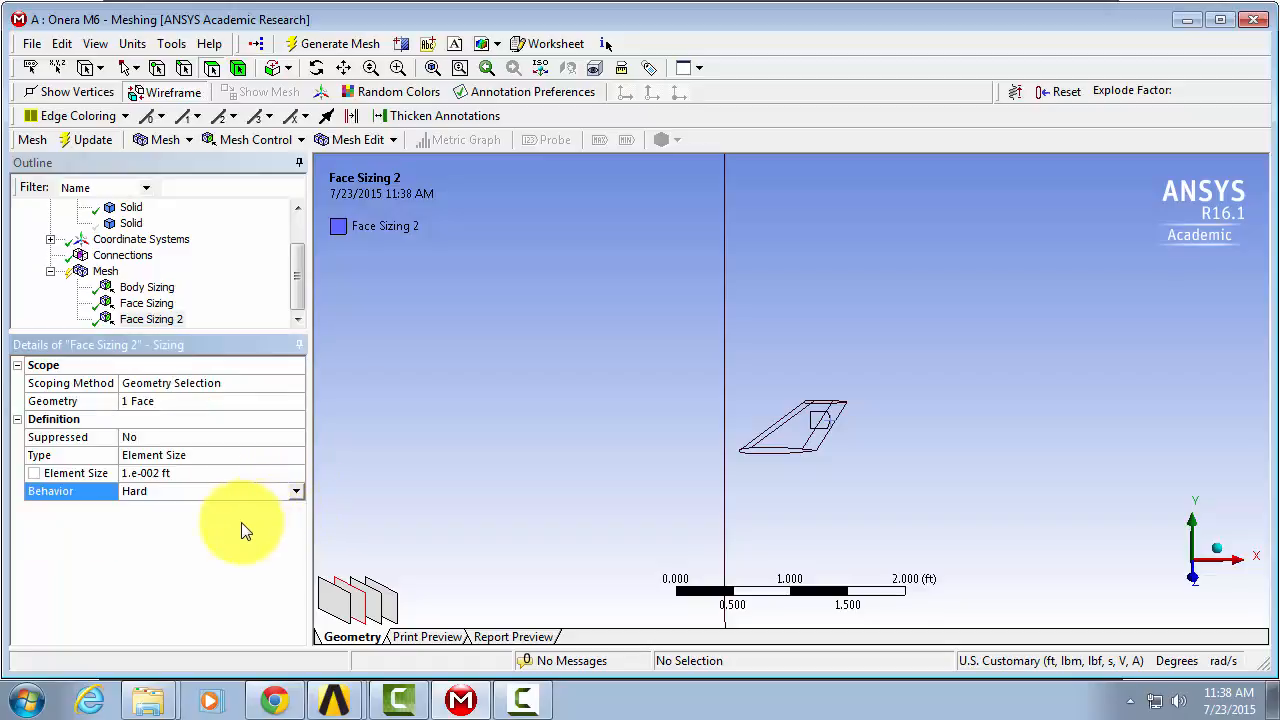
Add a mesh sizing control scoped to the wing's middle face between the leading-edge and trailing-edge strips.
left_click(275, 141)
left_click(254, 206)
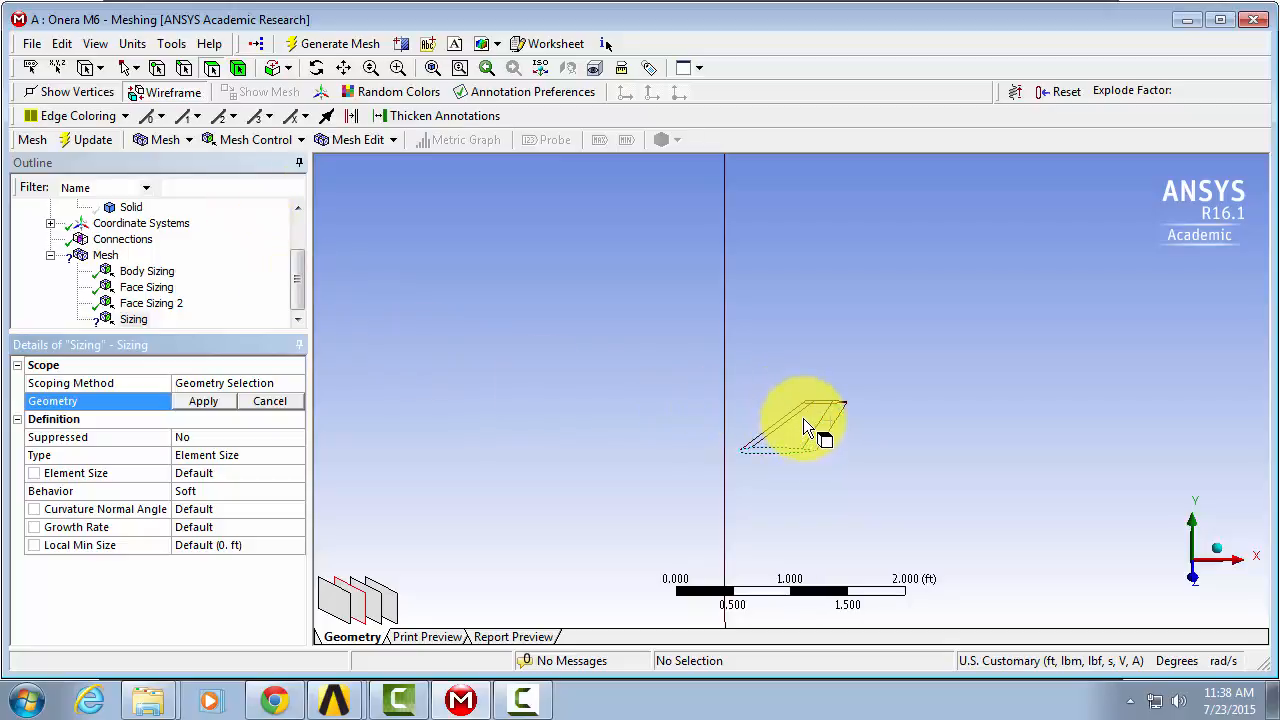
left_click(803, 418)
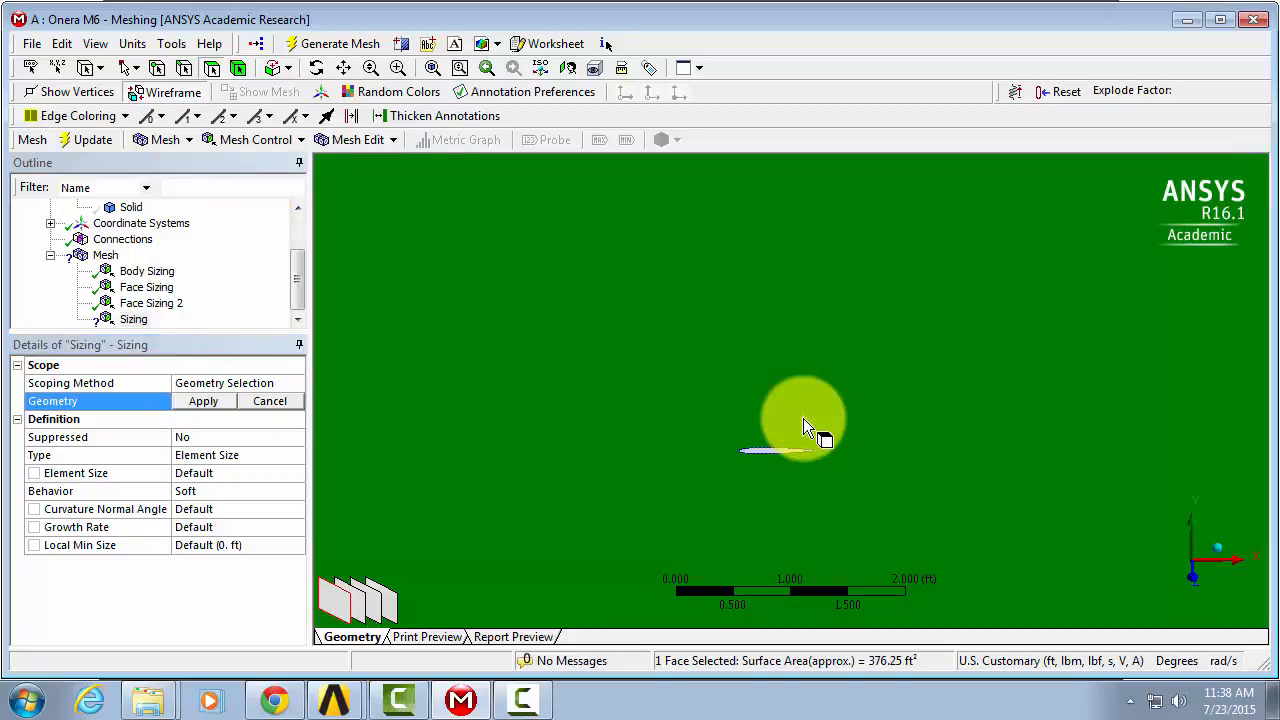
left_click(365, 608)
left_click(205, 401)
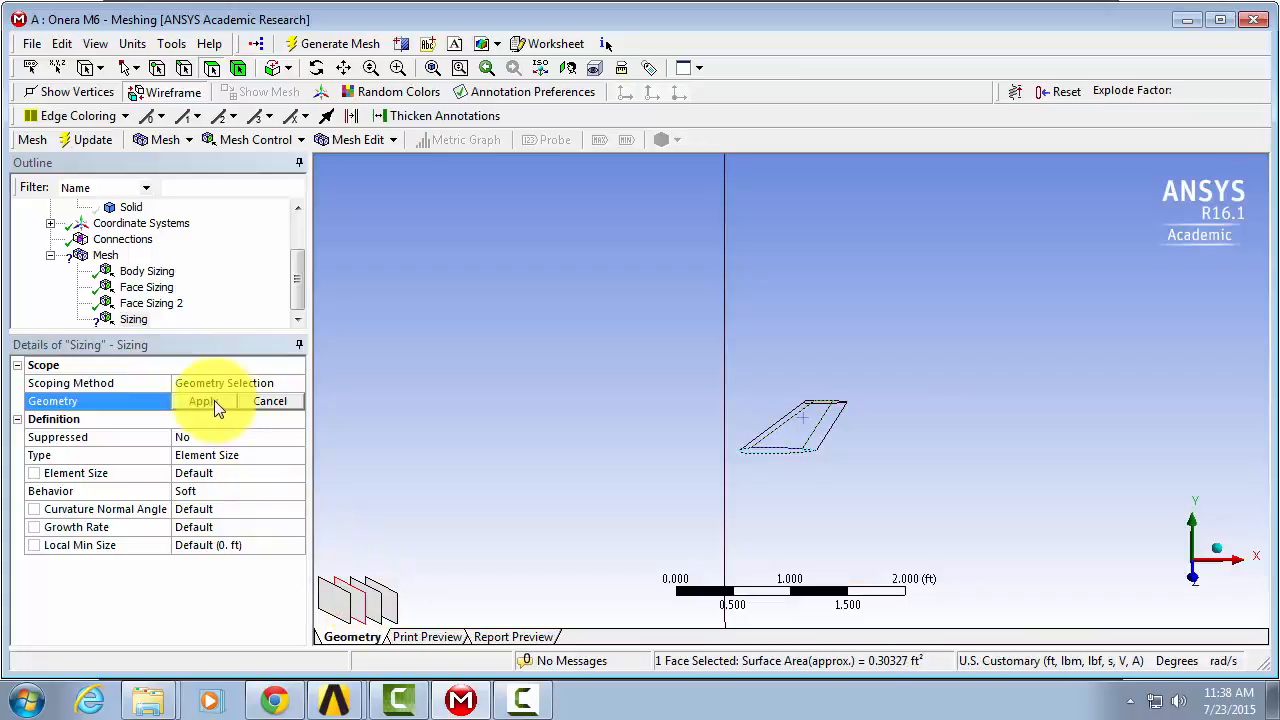
Give the middle wing face sizing an element size of 0.03 ft and Hard behavior.
left_click(220, 472)
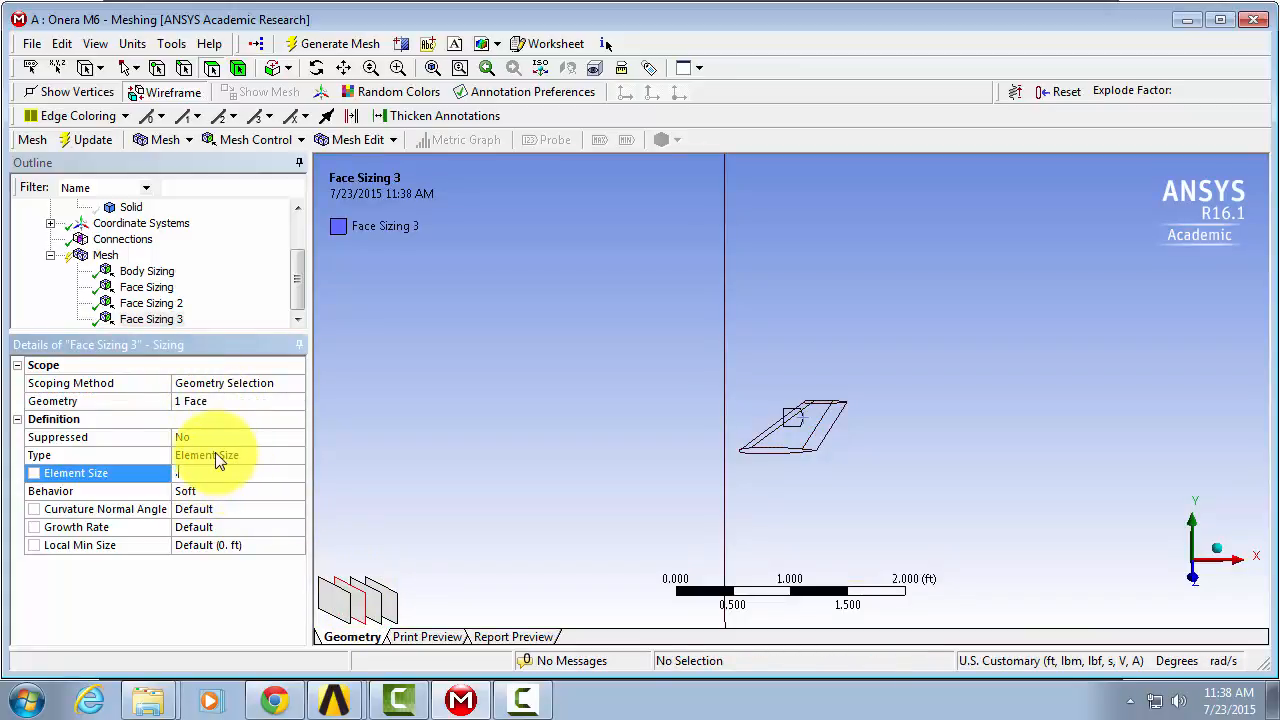
type(".03")
key("Return")
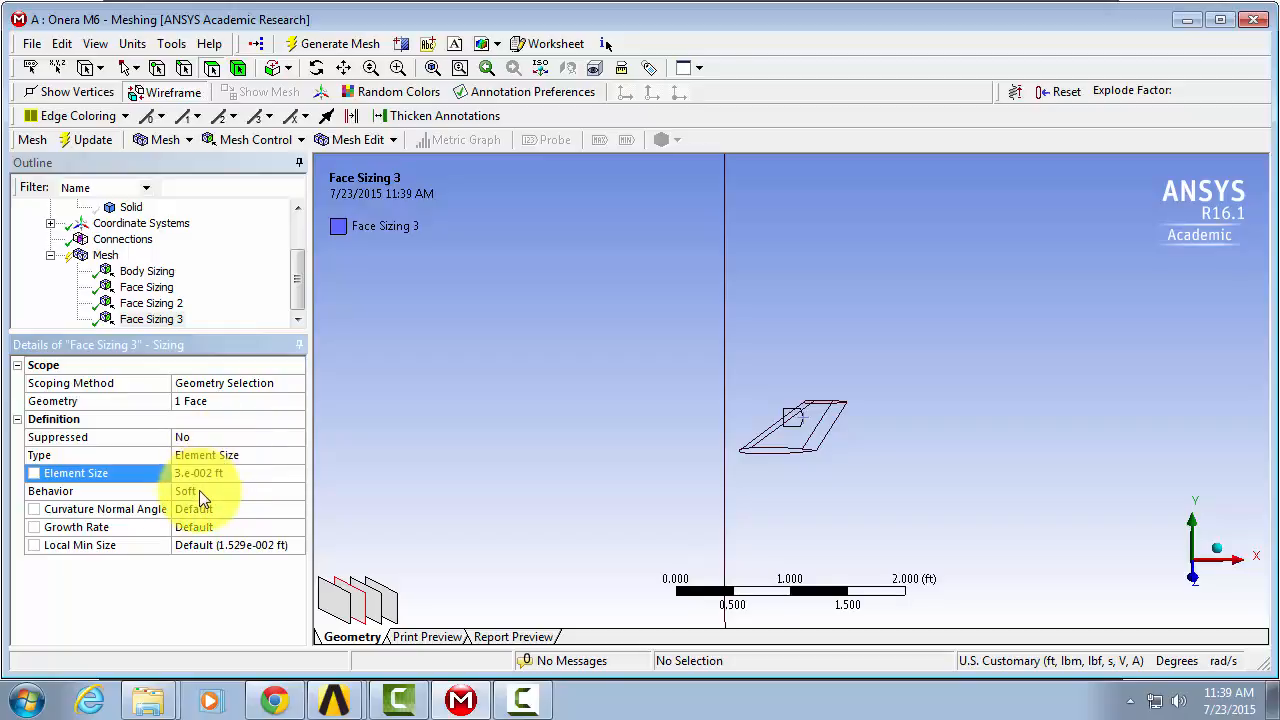
left_click(200, 488)
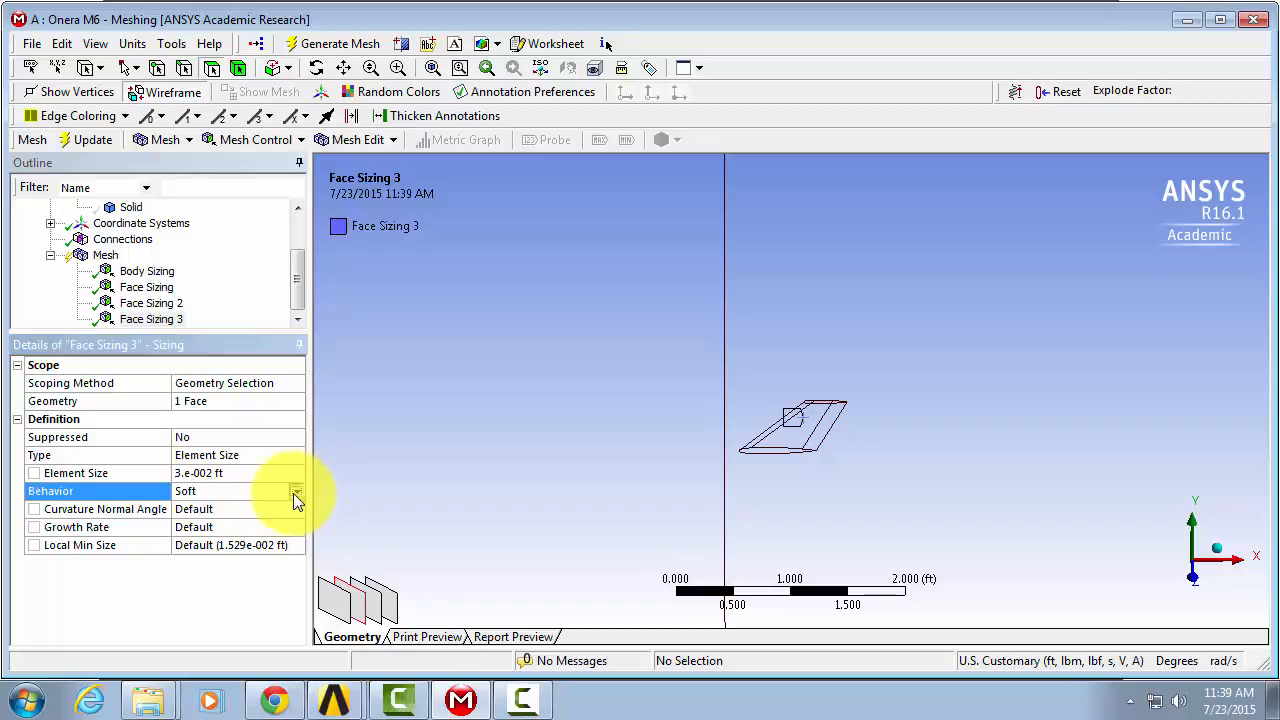
left_click(294, 492)
left_click(252, 519)
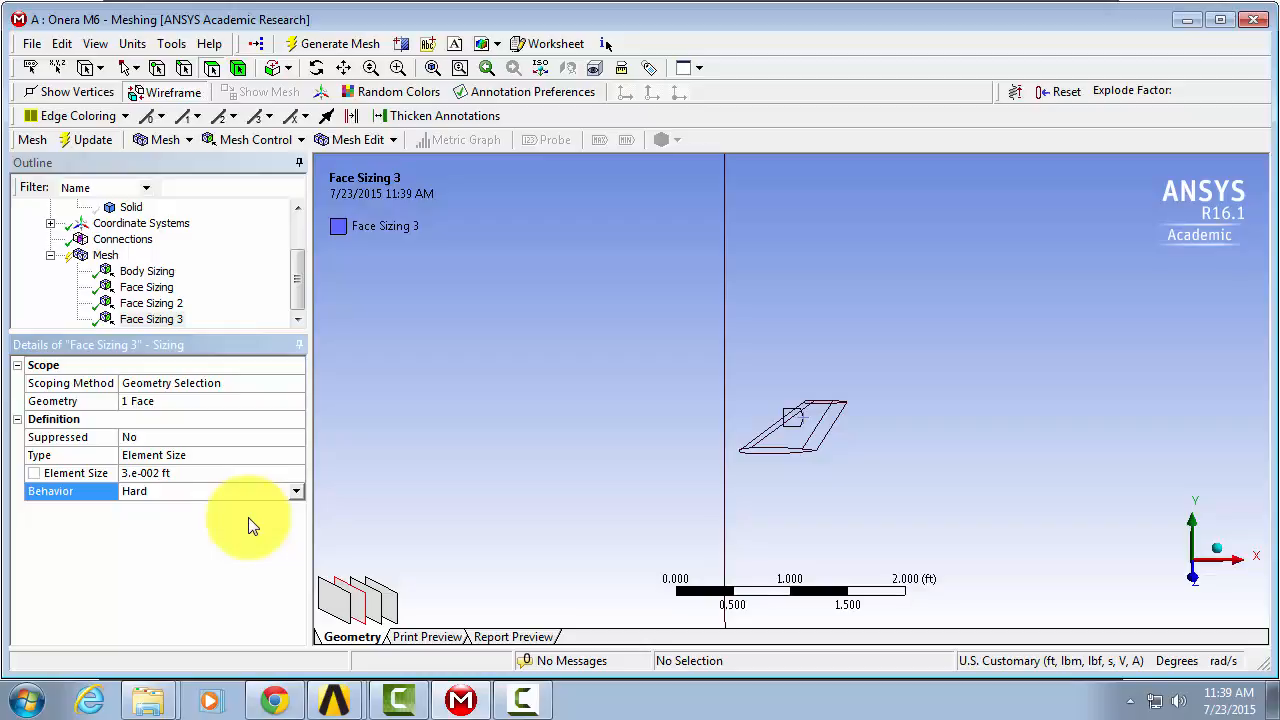
Add a mesh sizing control scoped to the wing's remaining full-surface face.
left_click(770, 455)
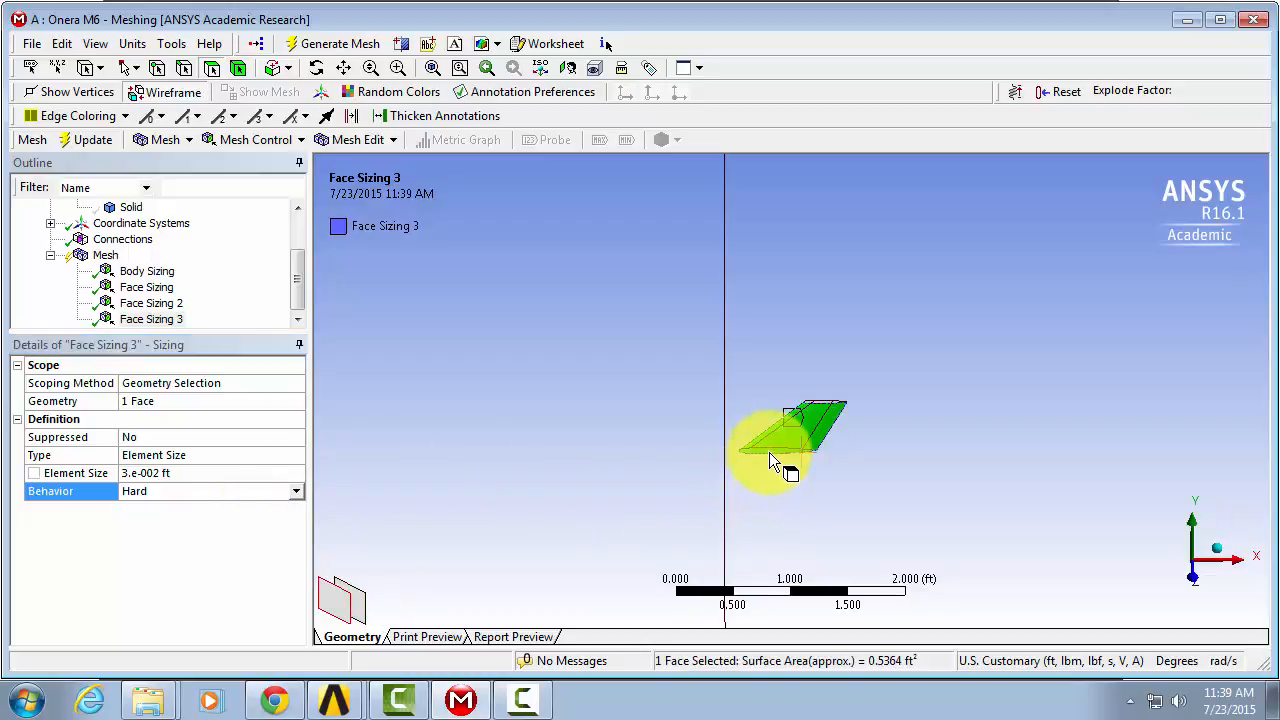
left_click(253, 140)
left_click(247, 212)
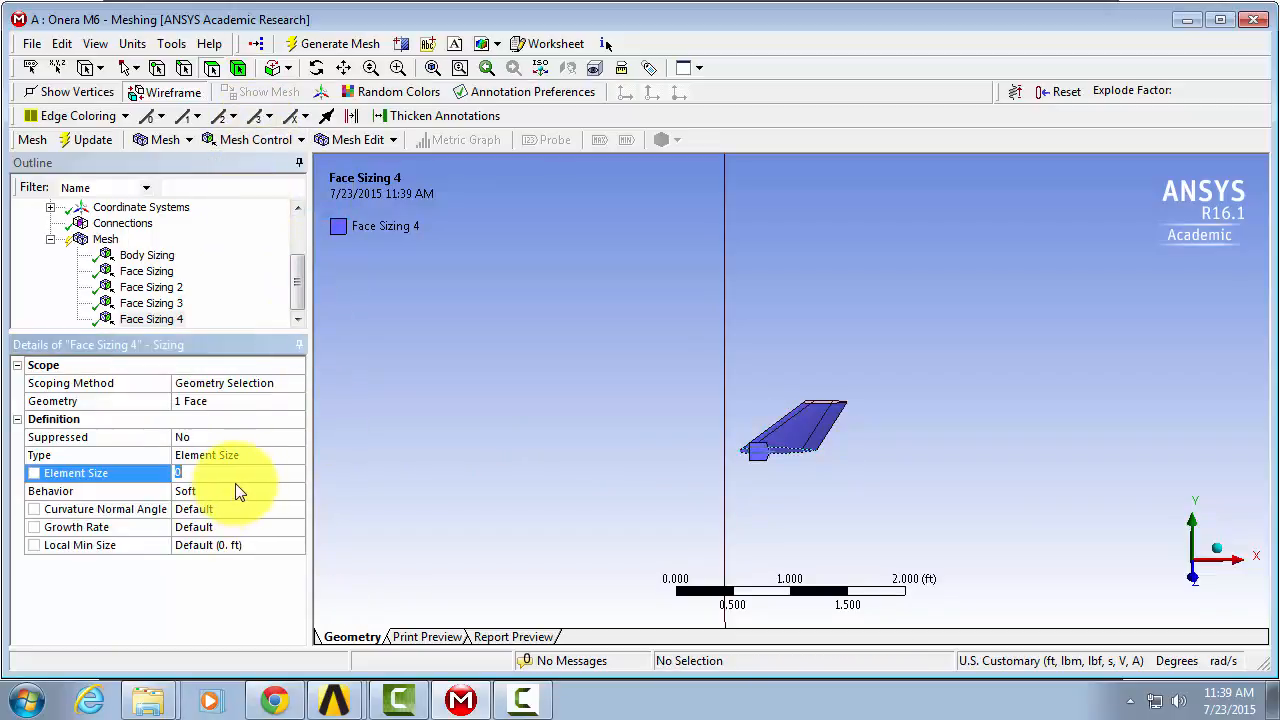
Give the full-surface wing face sizing an element size of 0.03 ft and Hard behavior.
type(".03")
key("Return")
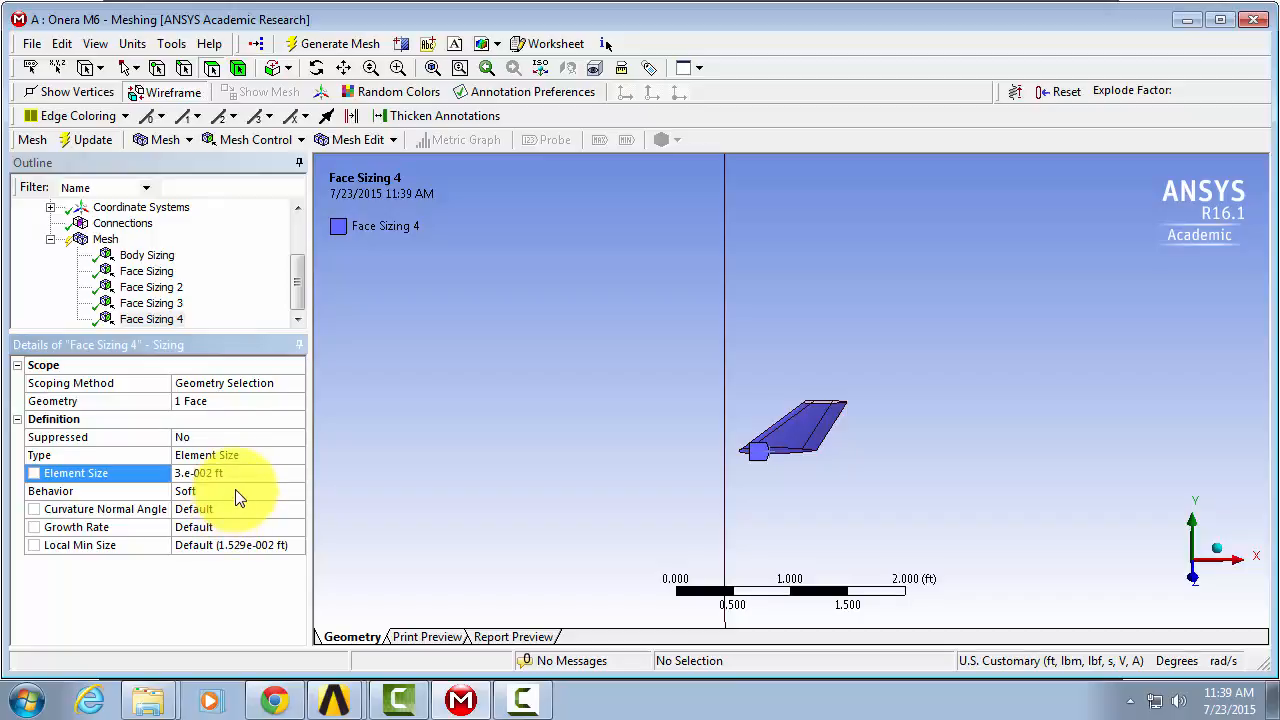
left_click(298, 490)
left_click(299, 491)
left_click(277, 519)
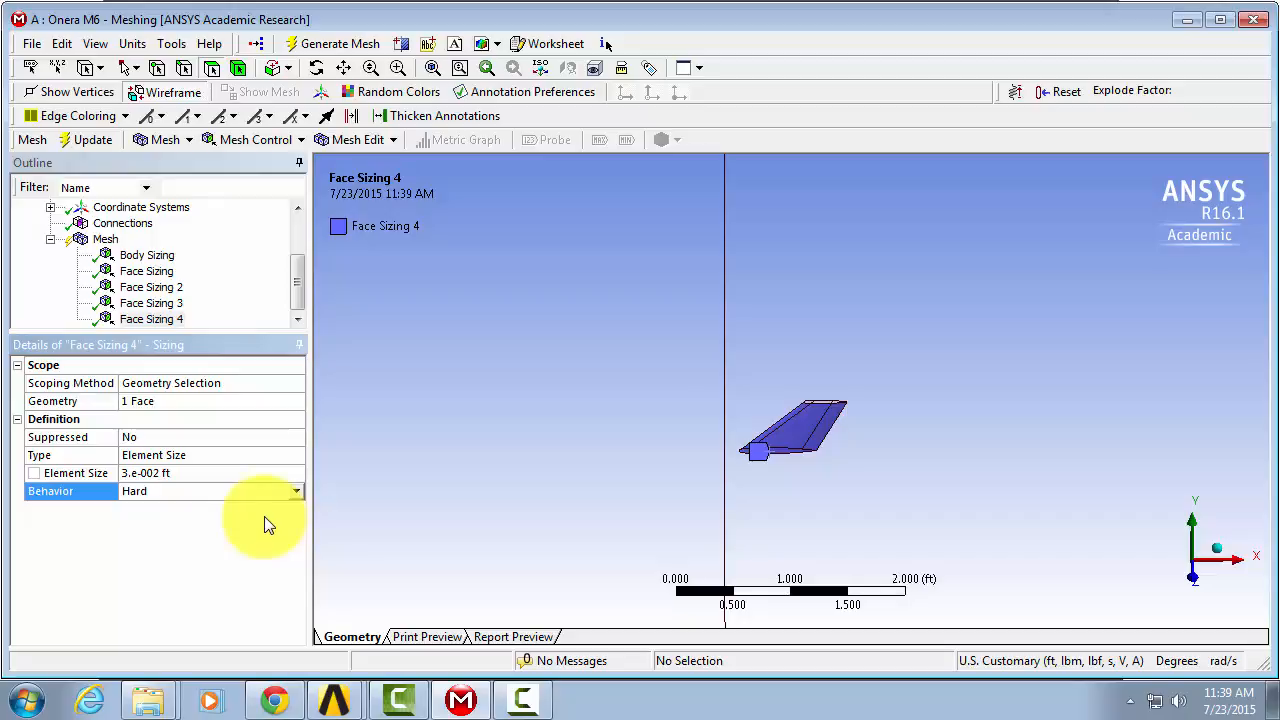
Add an inflation control scoped to the large flow domain body around the wing.
left_click(288, 140)
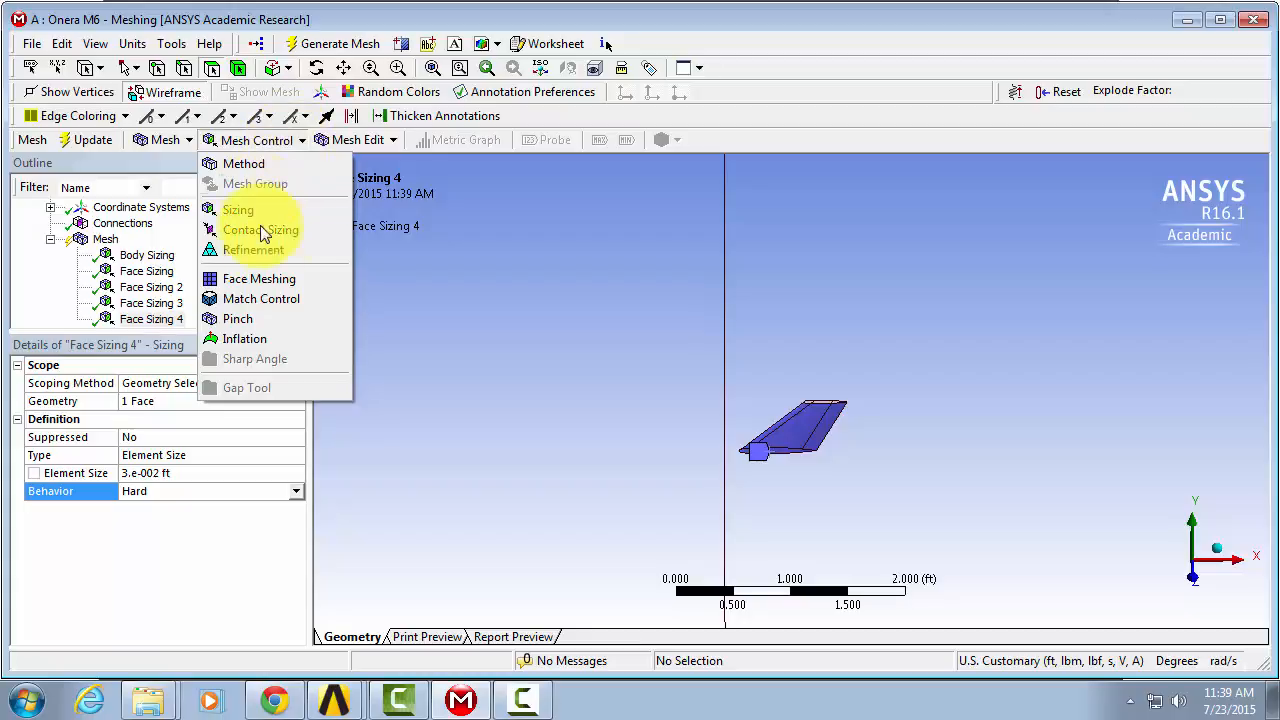
left_click(262, 346)
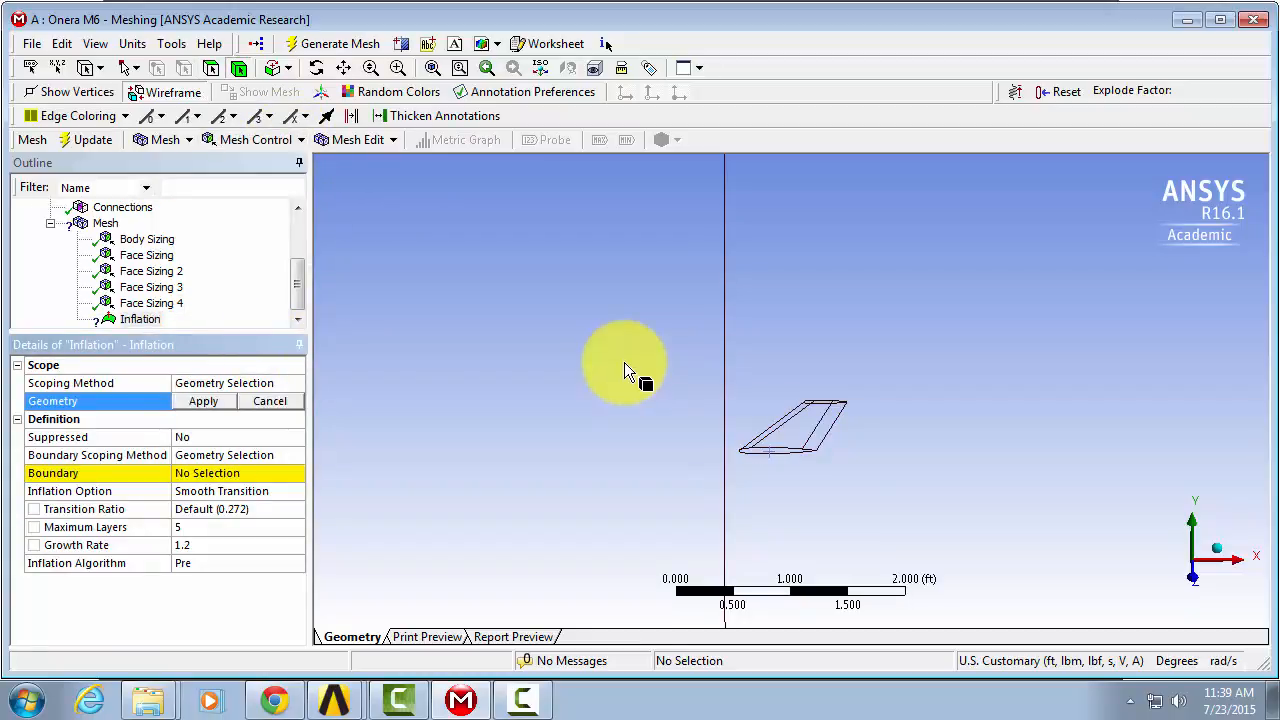
left_click(429, 70)
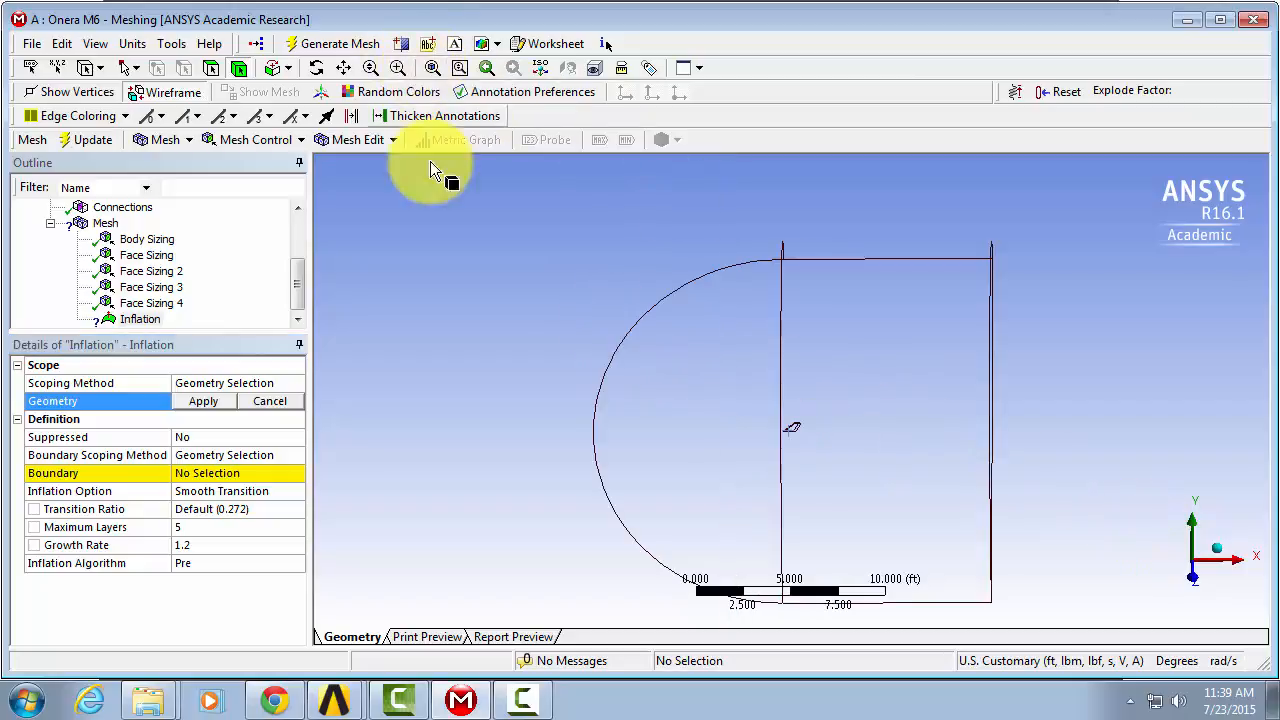
key("ctrl+a")
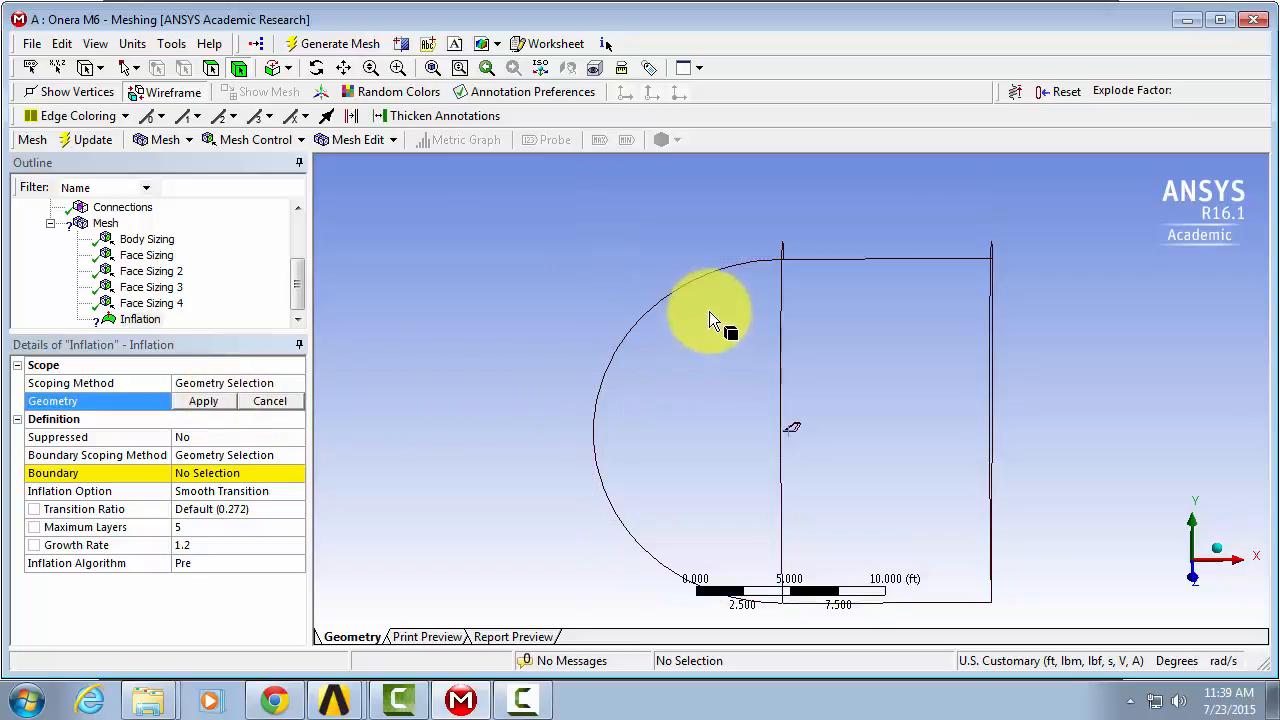
left_click(660, 405)
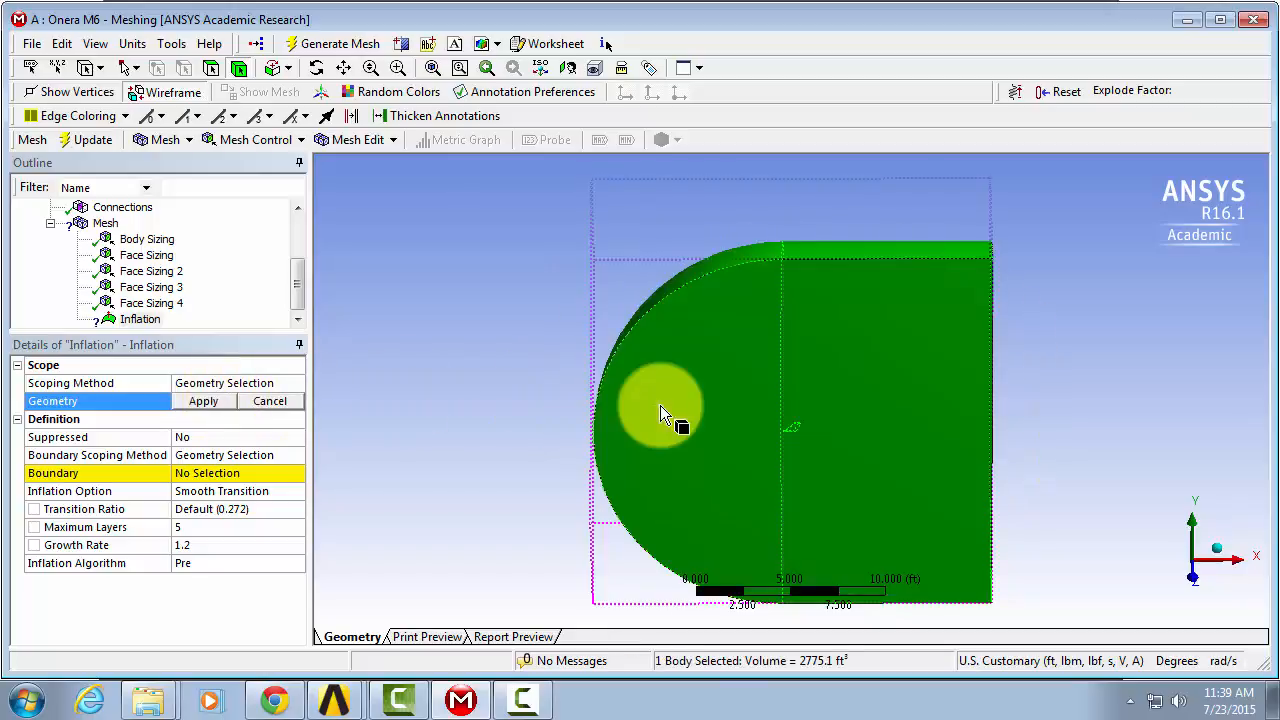
left_click(203, 401)
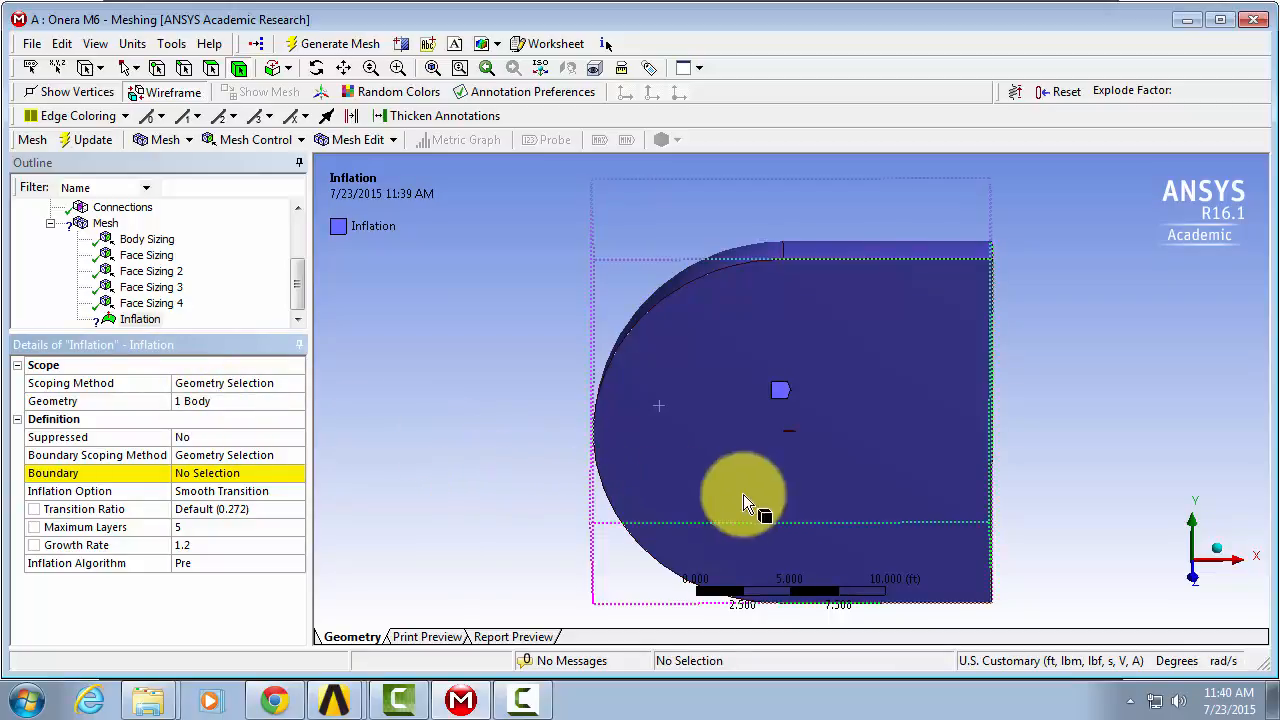
Assign all four wing faces as the inflation boundary, extending the selection to its limits from one wing face.
right_click_drag(745, 396, 840, 470)
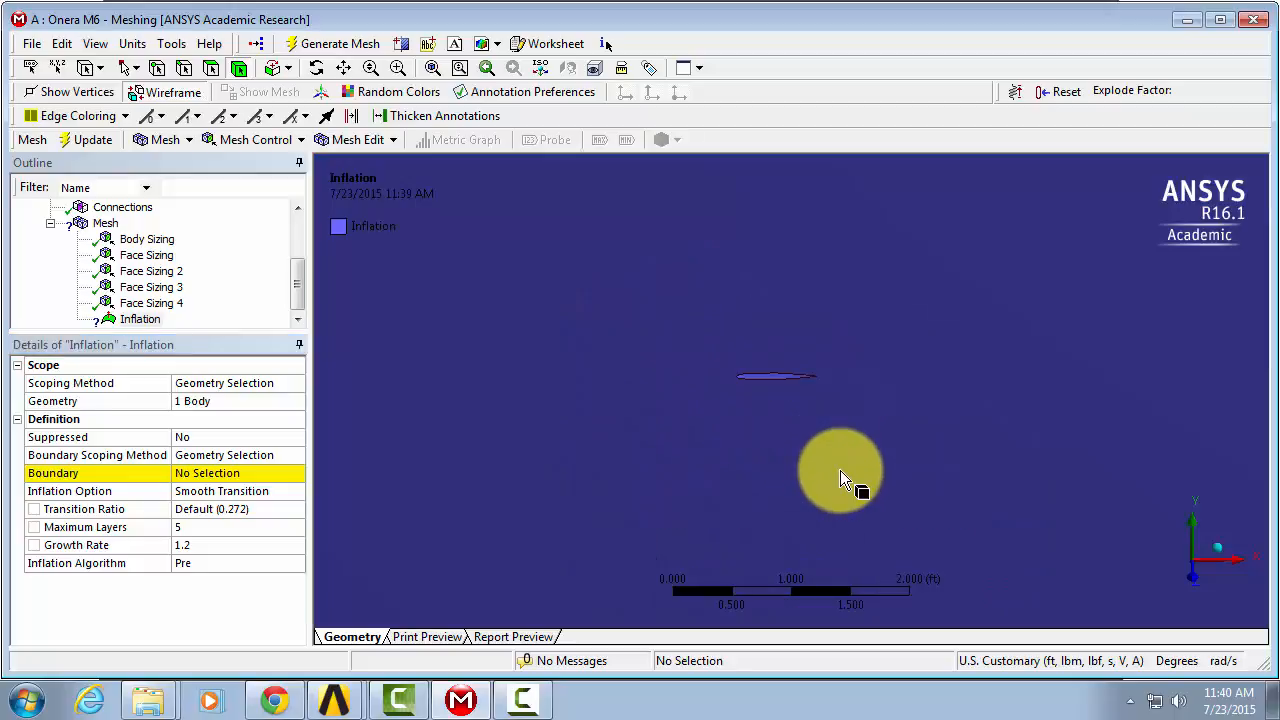
left_click(268, 473)
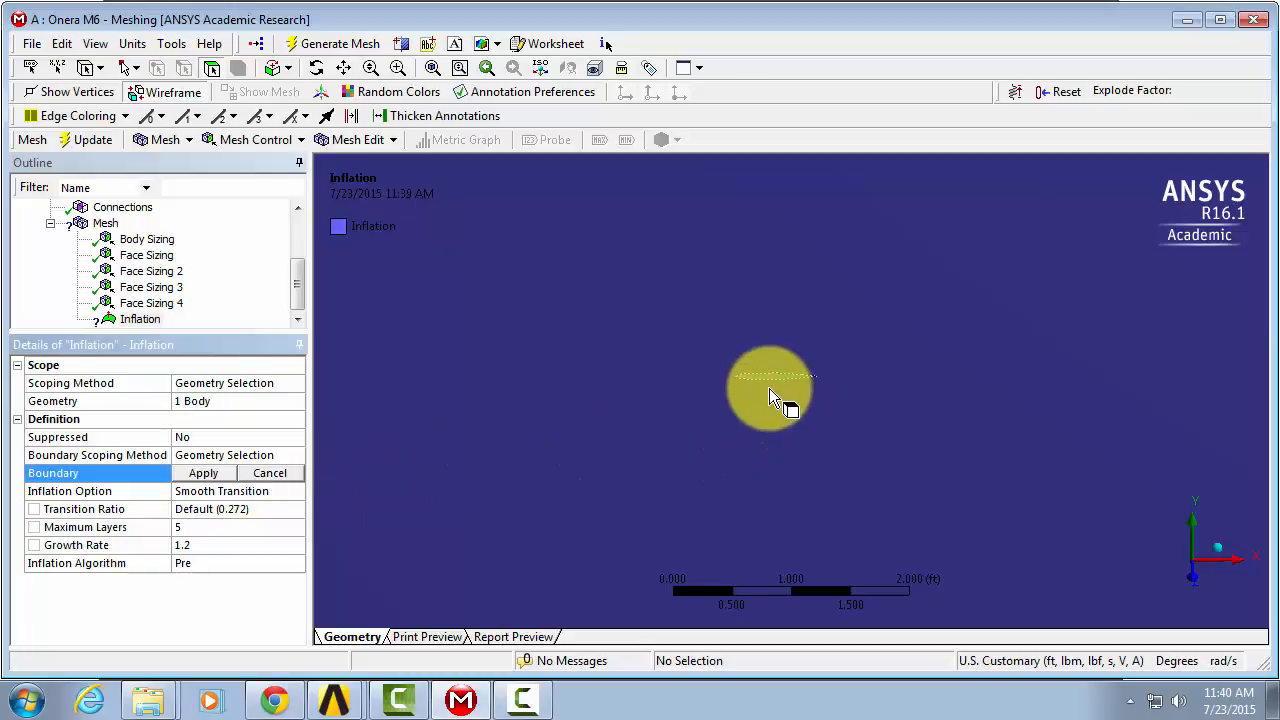
left_click(770, 376)
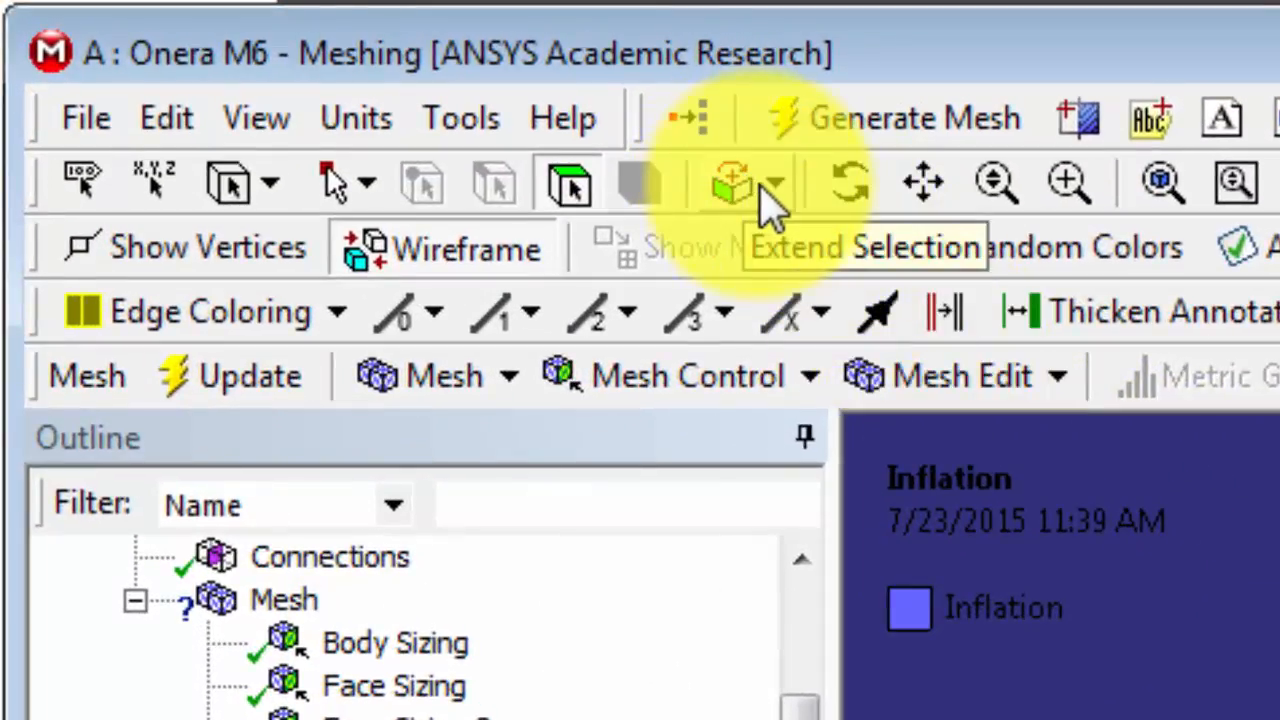
left_click(731, 180)
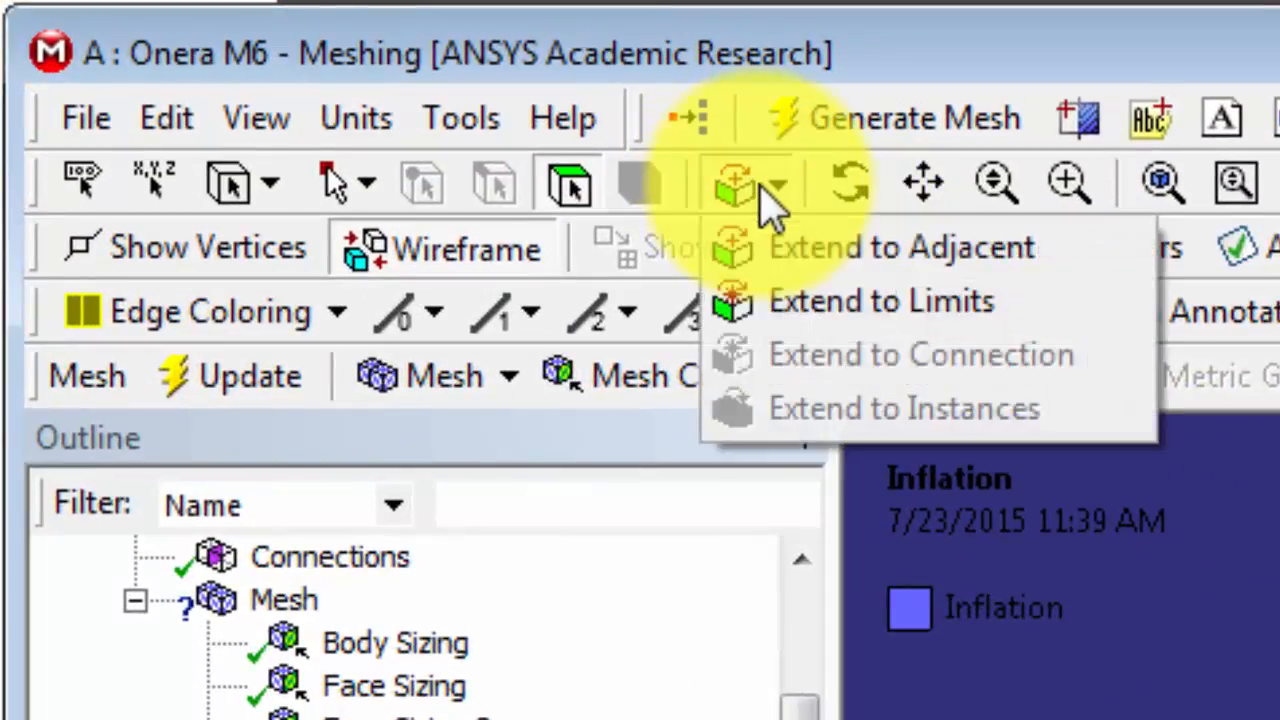
left_click(826, 300)
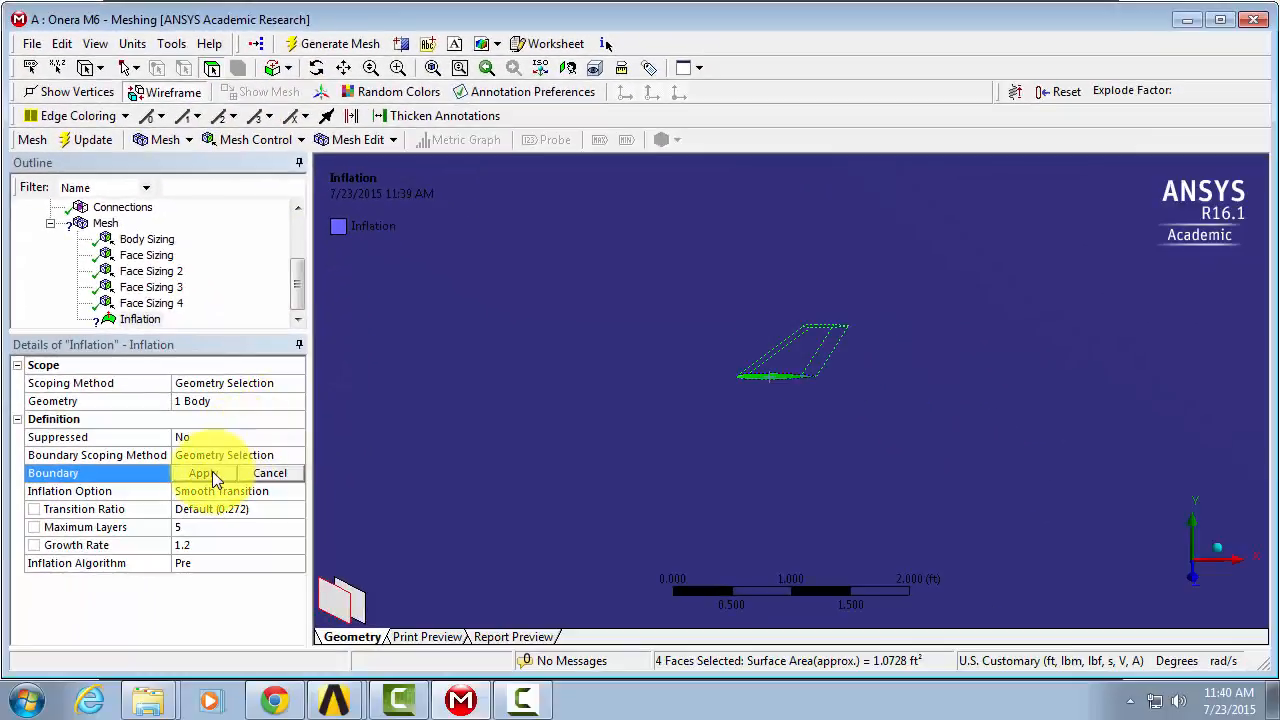
left_click(212, 472)
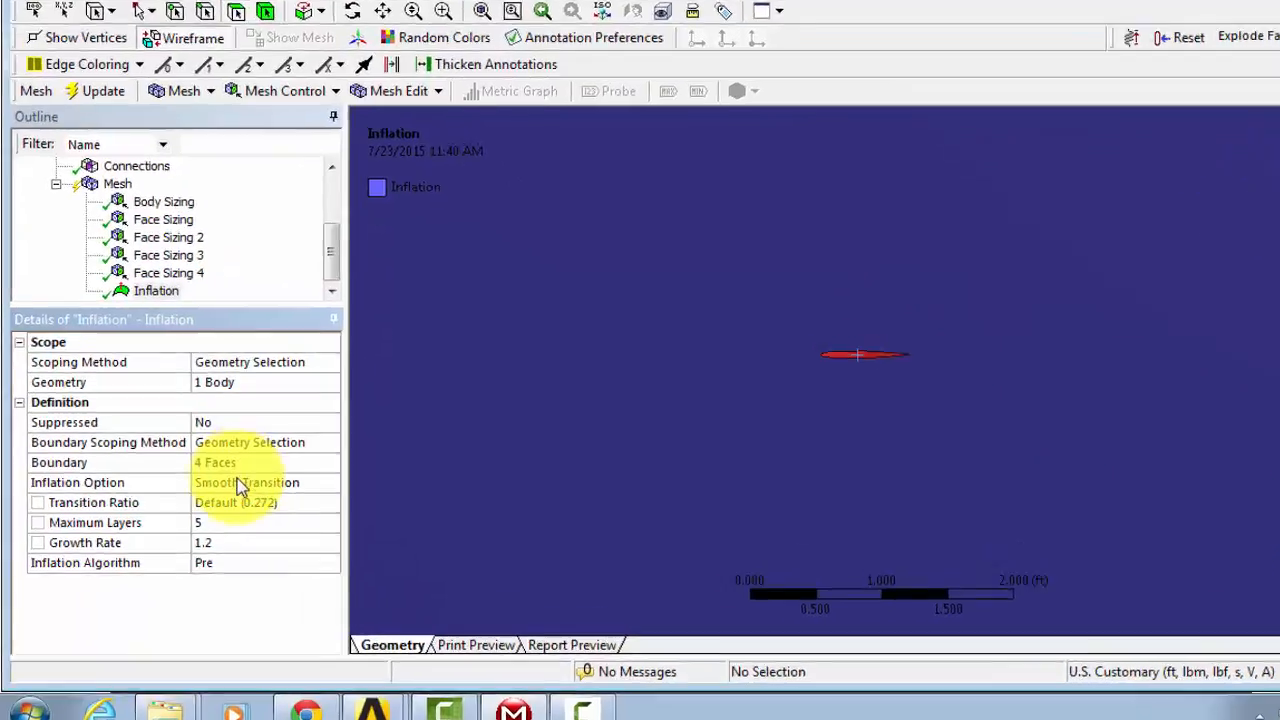
Set the inflation option to Total Thickness with 10 layers and a maximum thickness of 0.006 ft.
left_click(311, 484)
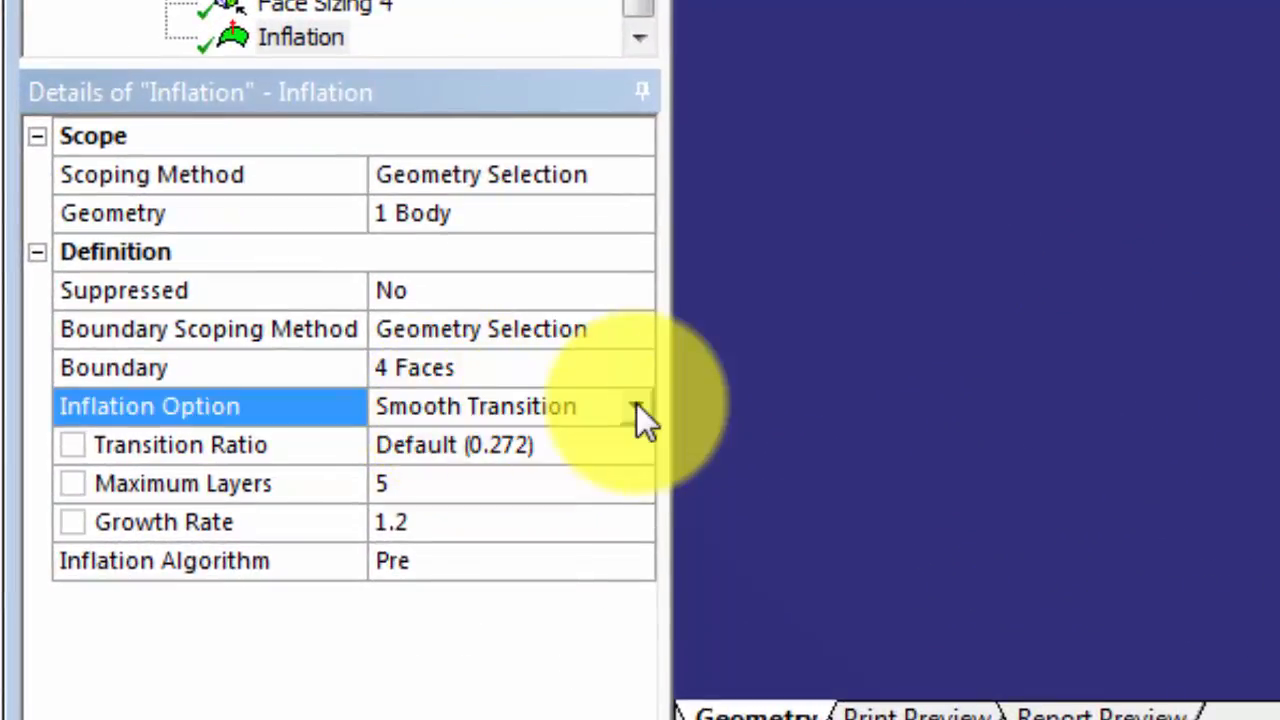
left_click(636, 407)
left_click(605, 436)
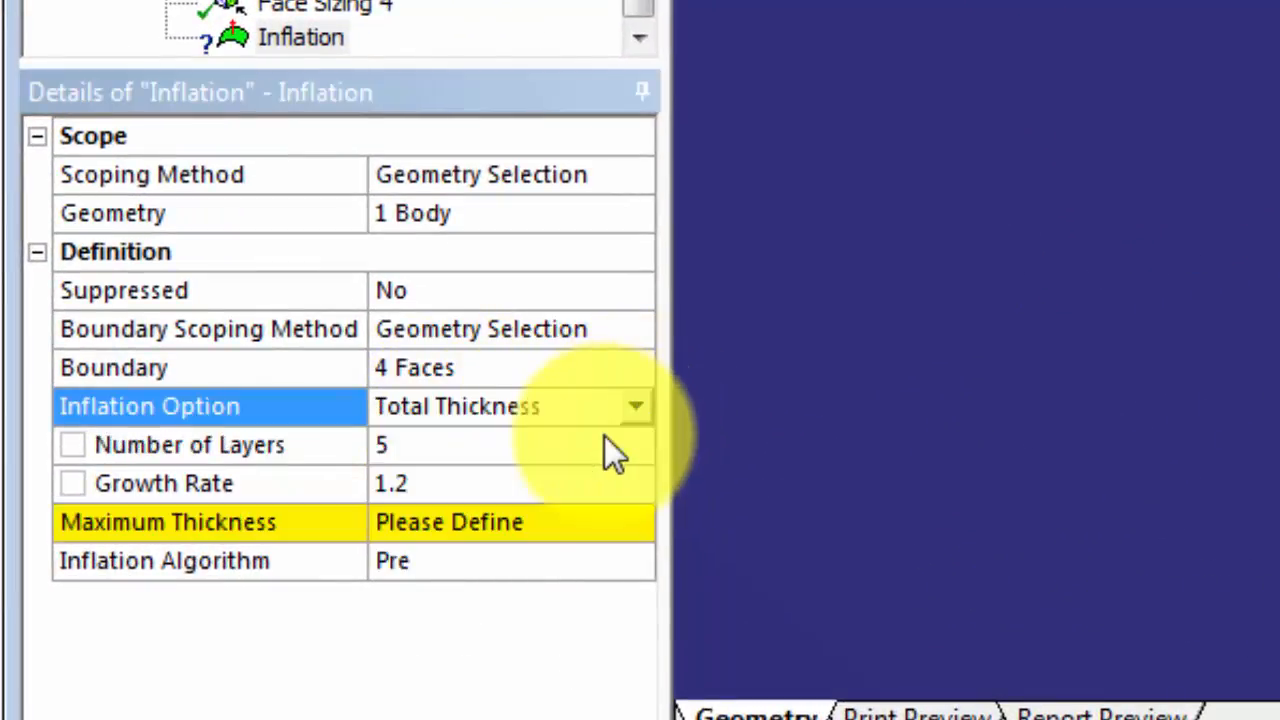
left_click(438, 445)
type("10")
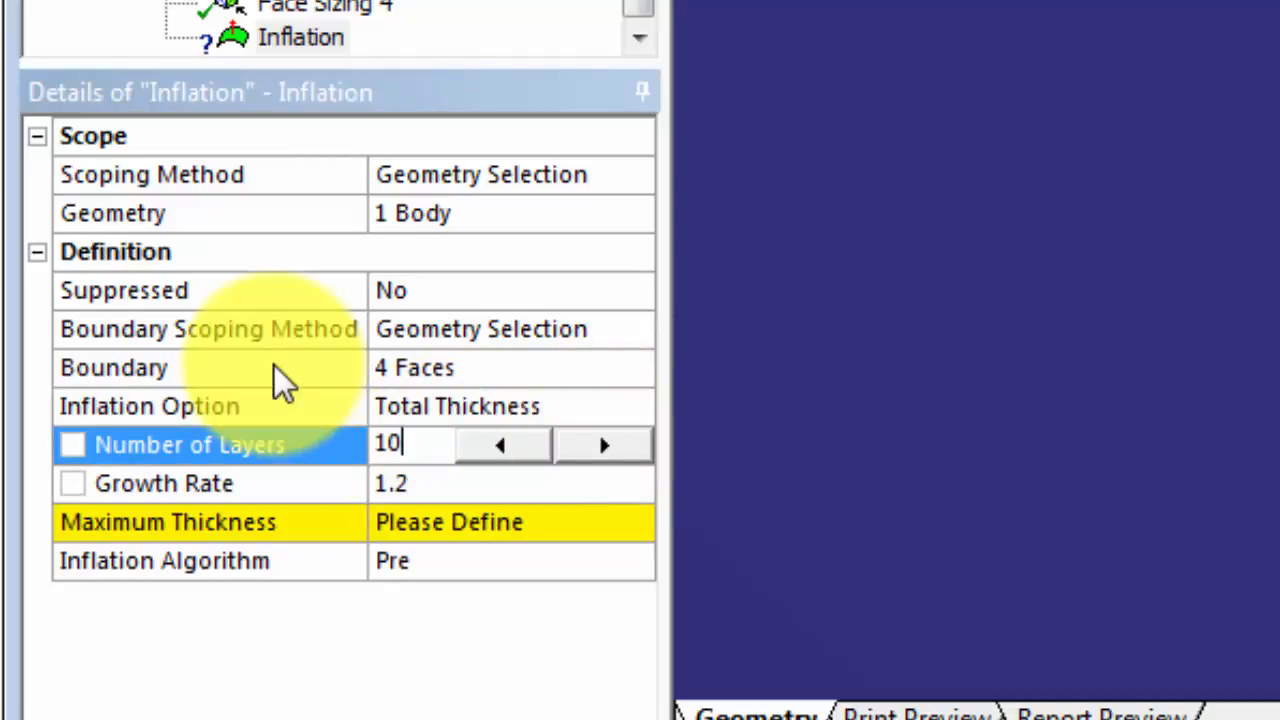
left_click(434, 519)
type(".006")
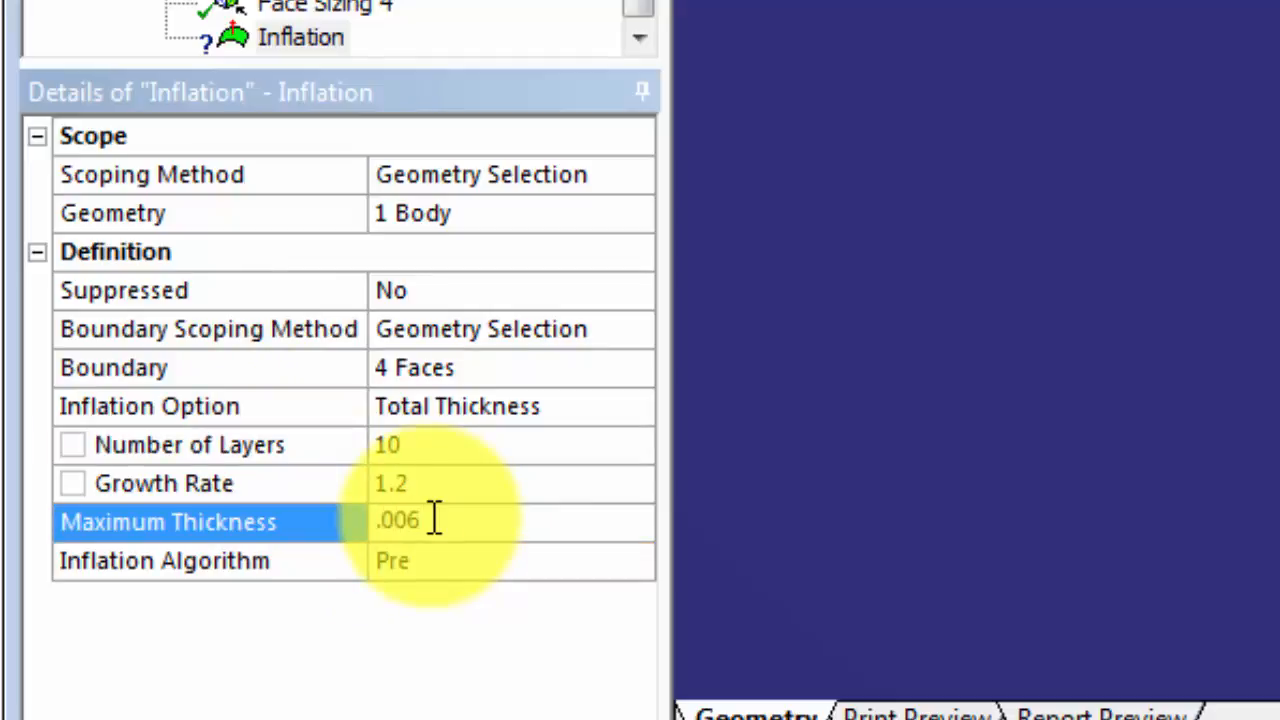
key("Return")
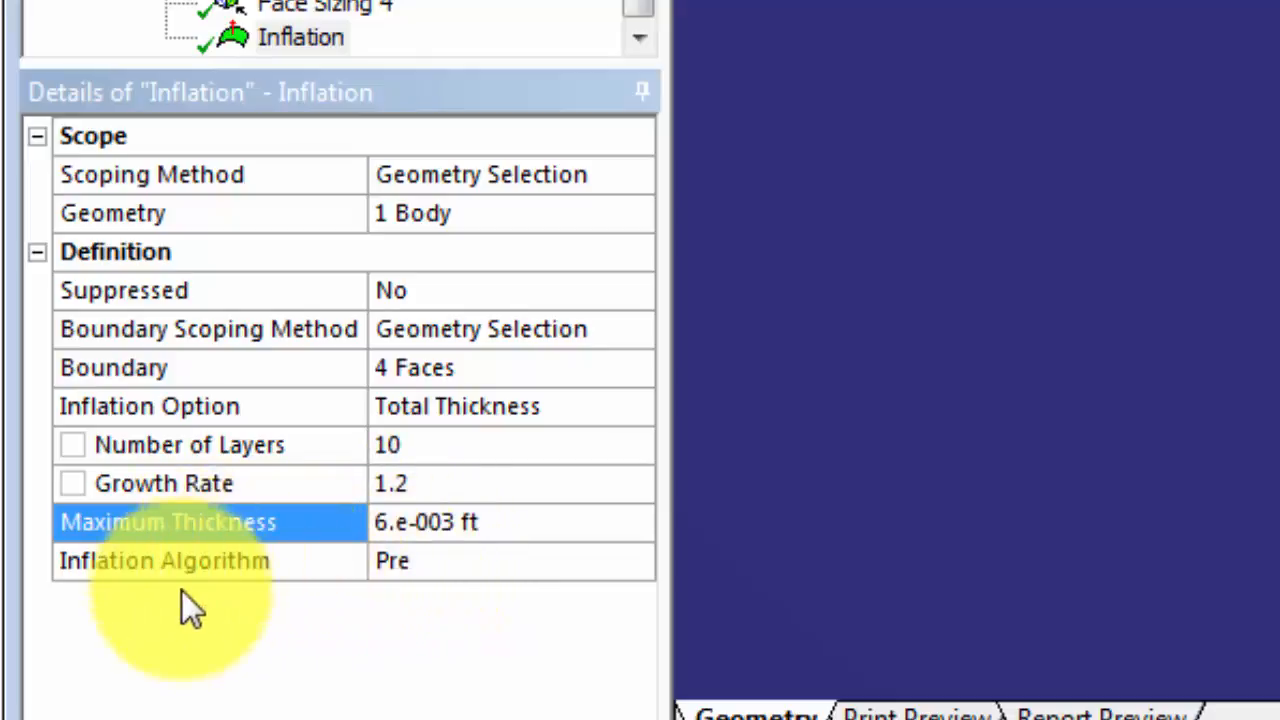
Set the inflation algorithm to Post and generate the mesh.
left_click(387, 570)
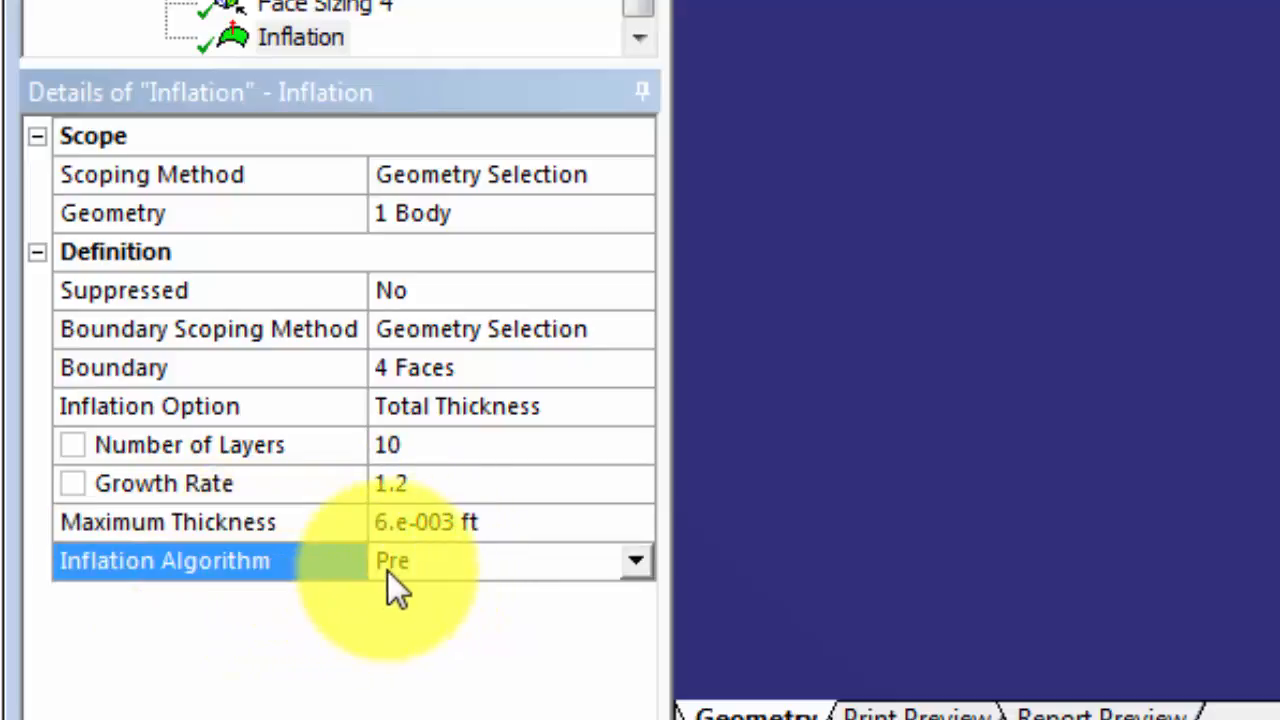
left_click(636, 566)
left_click(557, 594)
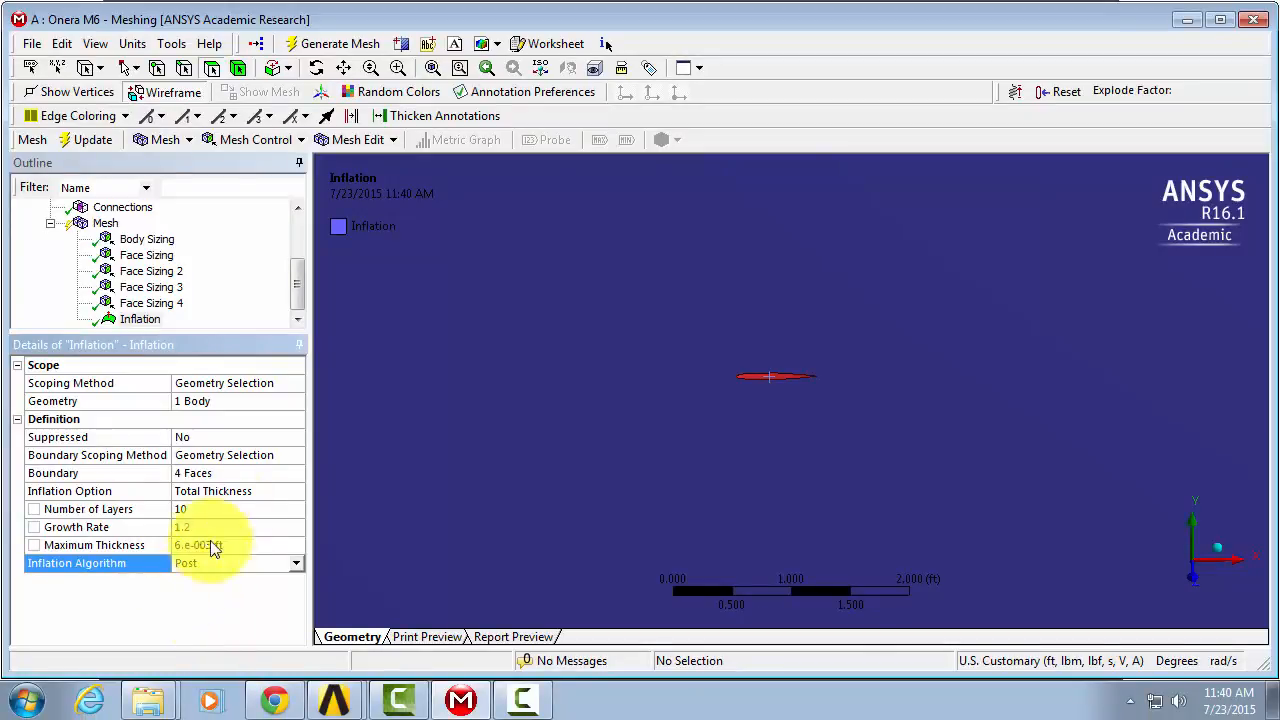
left_click(307, 48)
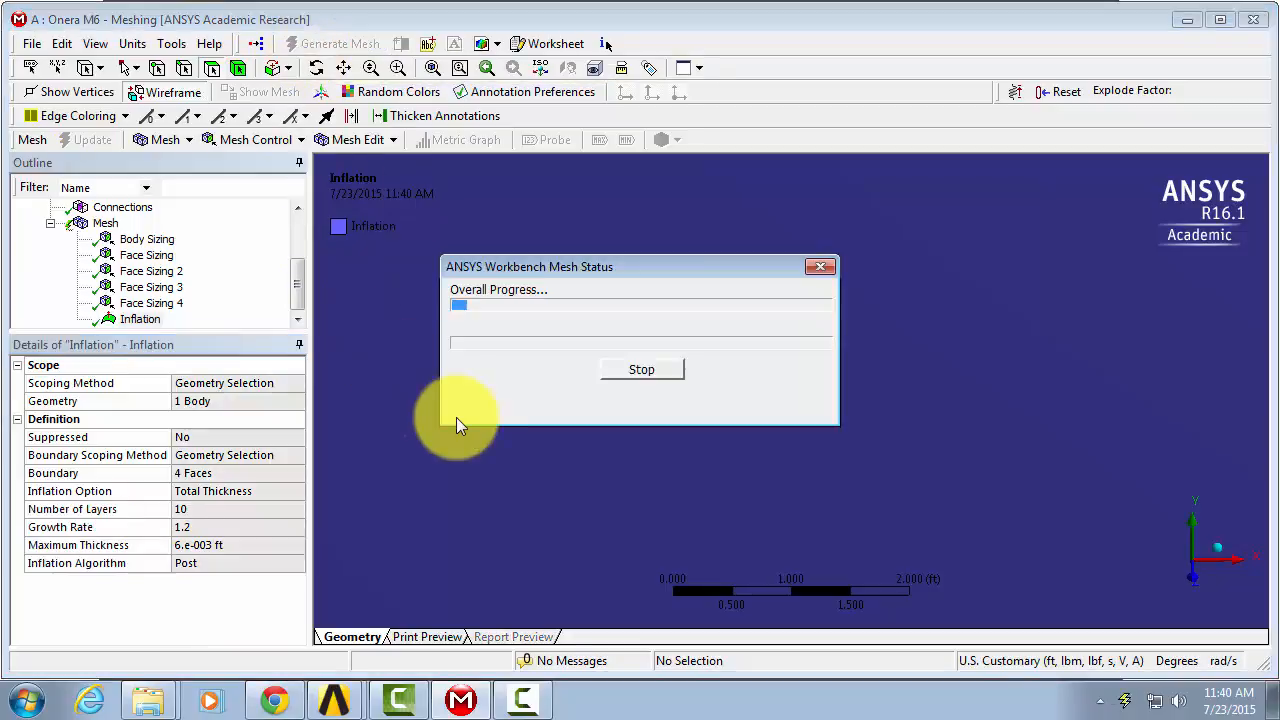